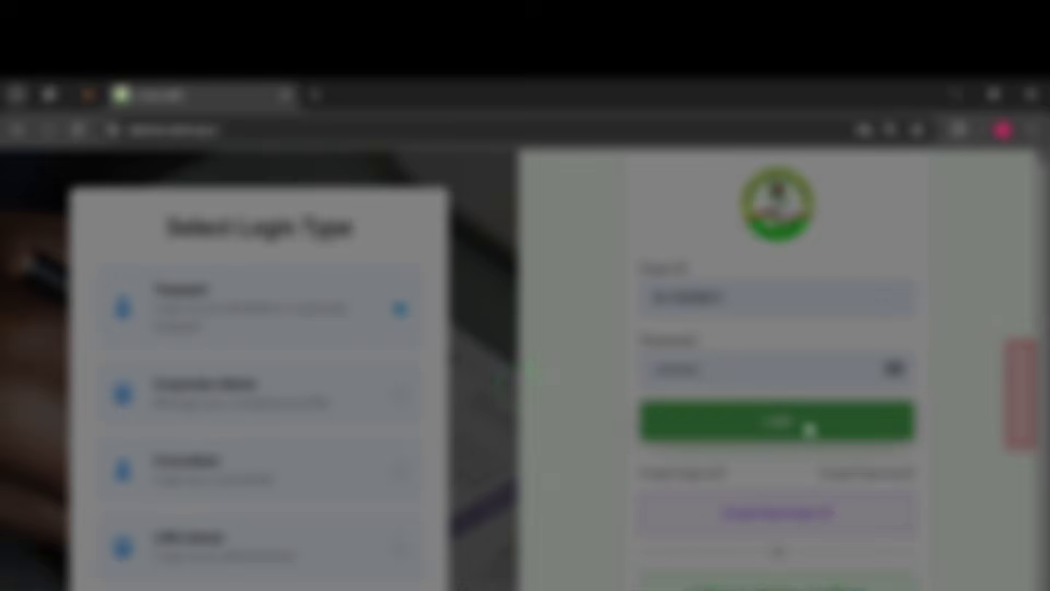
- Log in to the taxpayer account and look over the user profile page
left_click(808, 428)
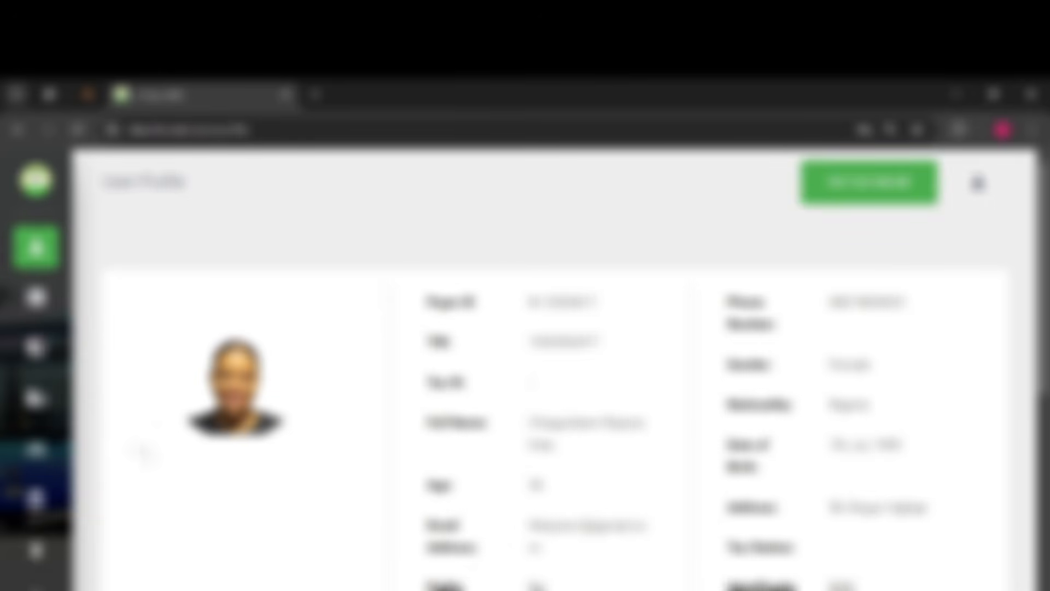
scroll(201, 489, "down", 2)
scroll(201, 489, "down", 7)
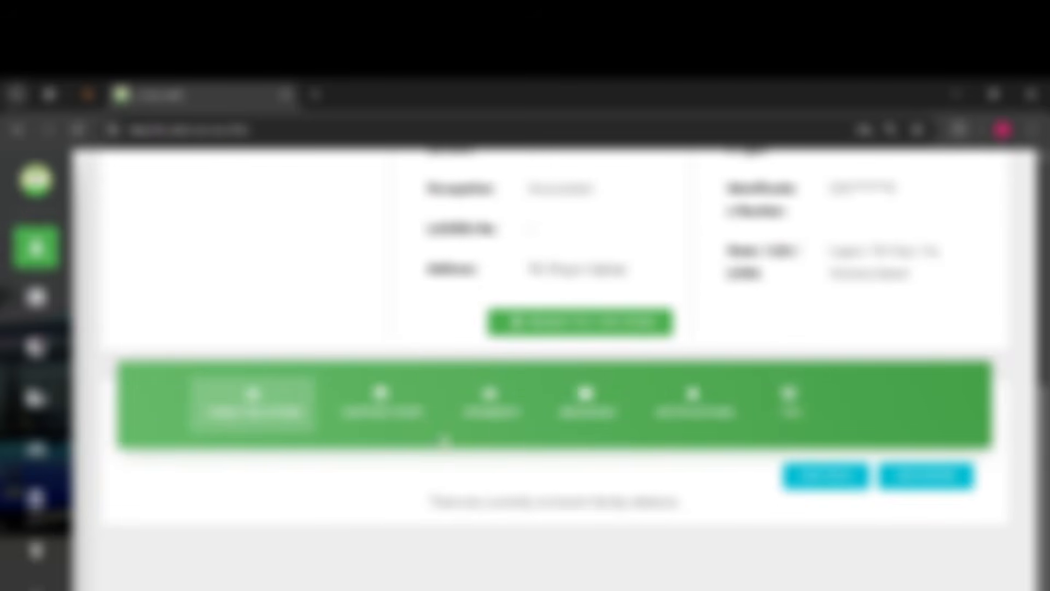
mouse_move(16, 281)
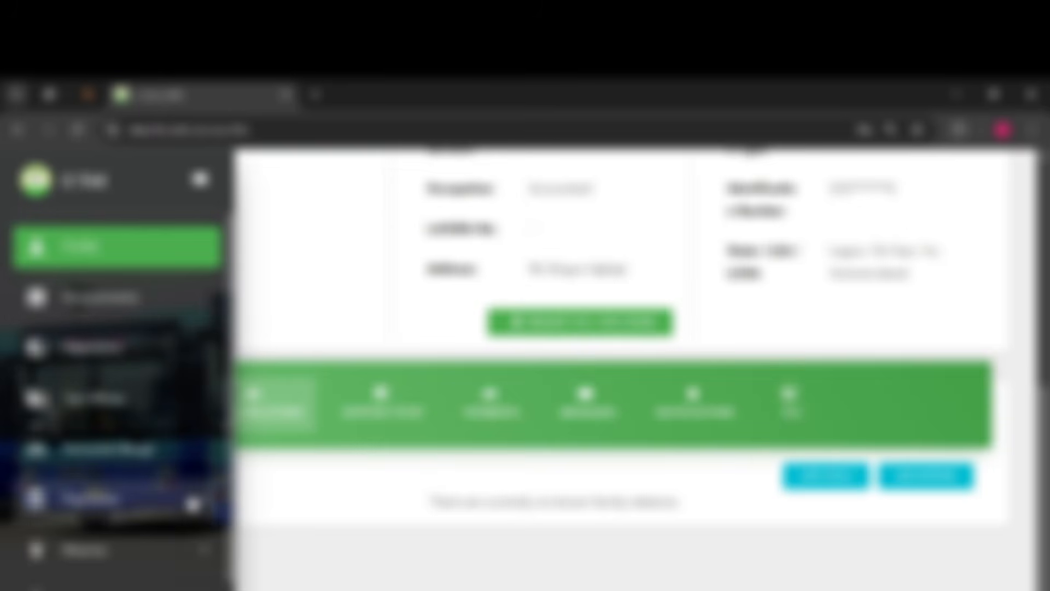
left_click(193, 503)
scroll(189, 506, "down", 3)
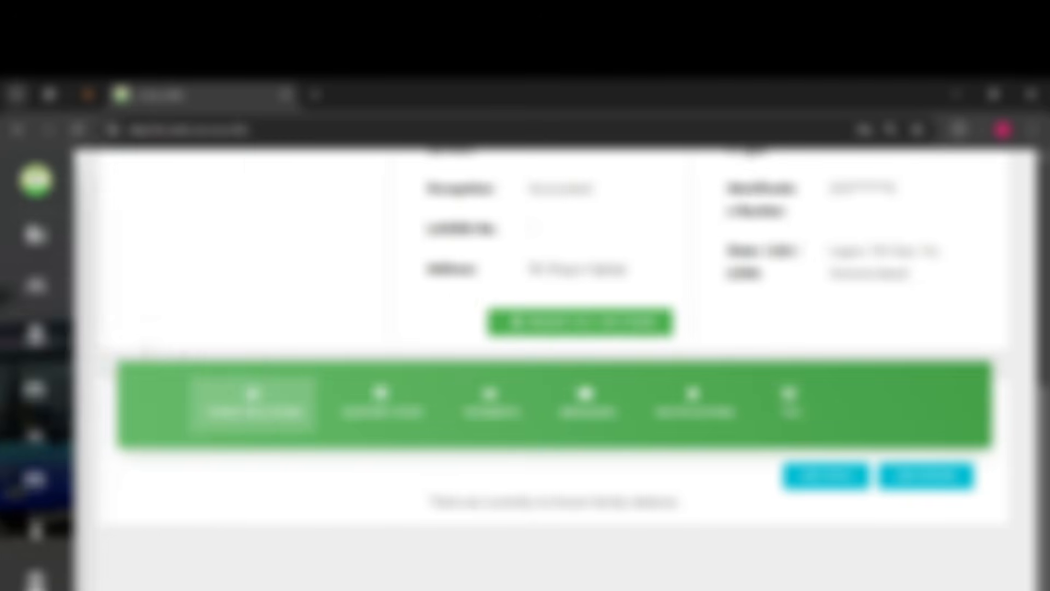
left_click(183, 356)
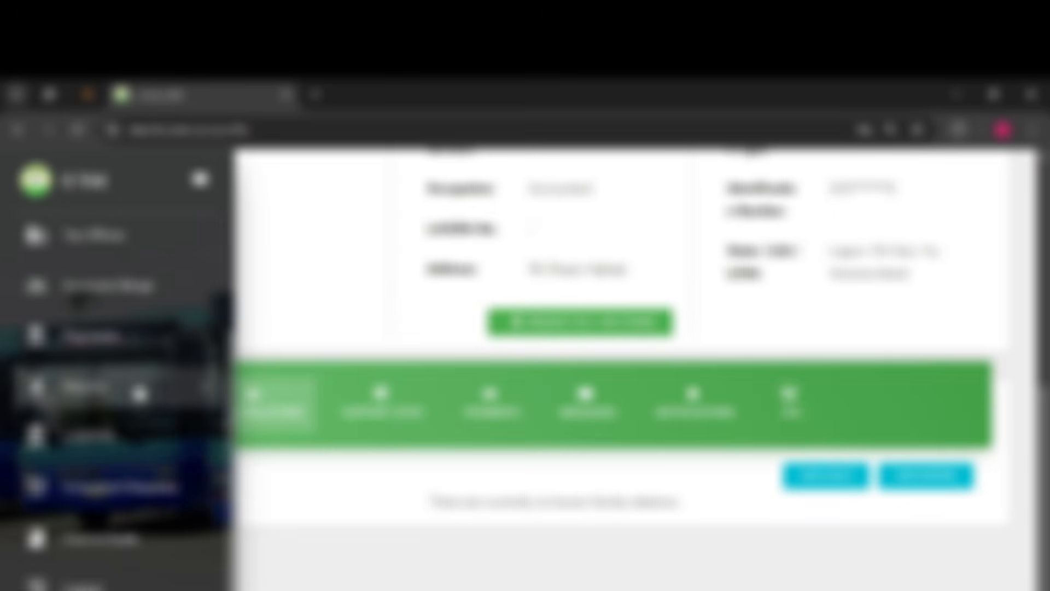
left_click(140, 393)
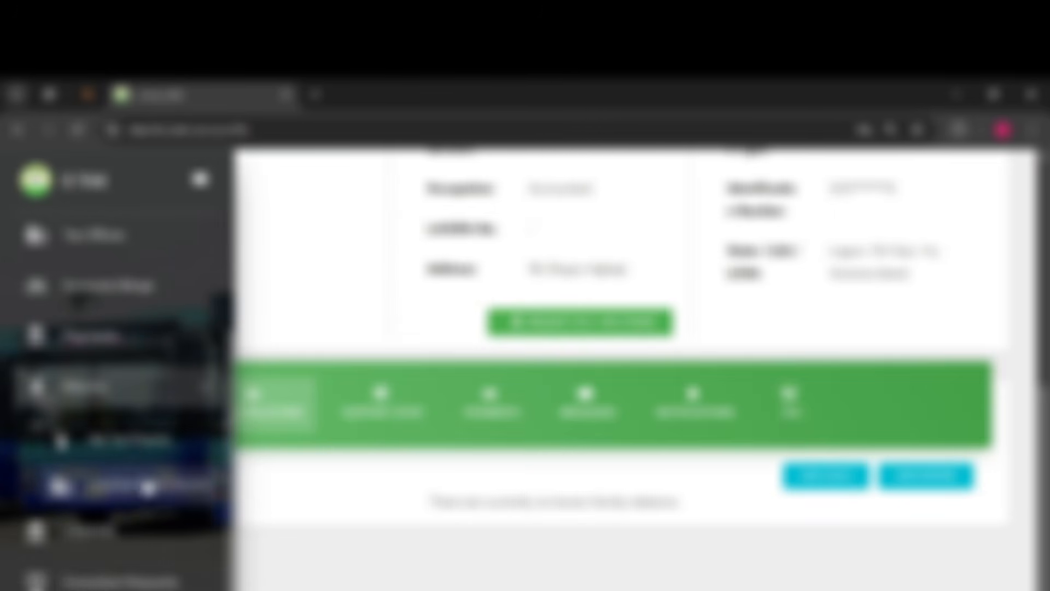
scroll(141, 488, "down", 2)
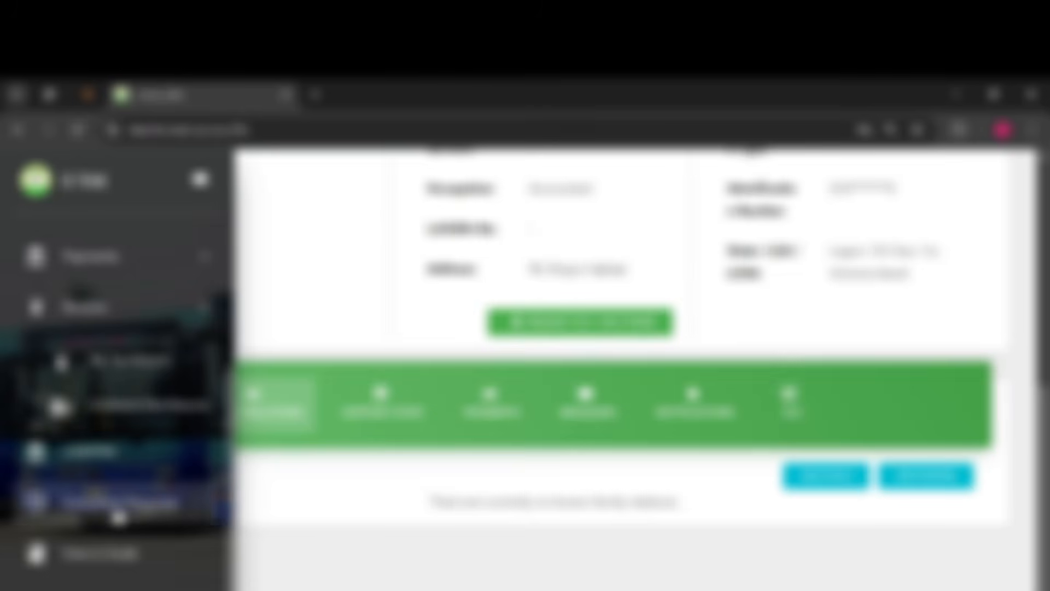
scroll(117, 578, "up", 10)
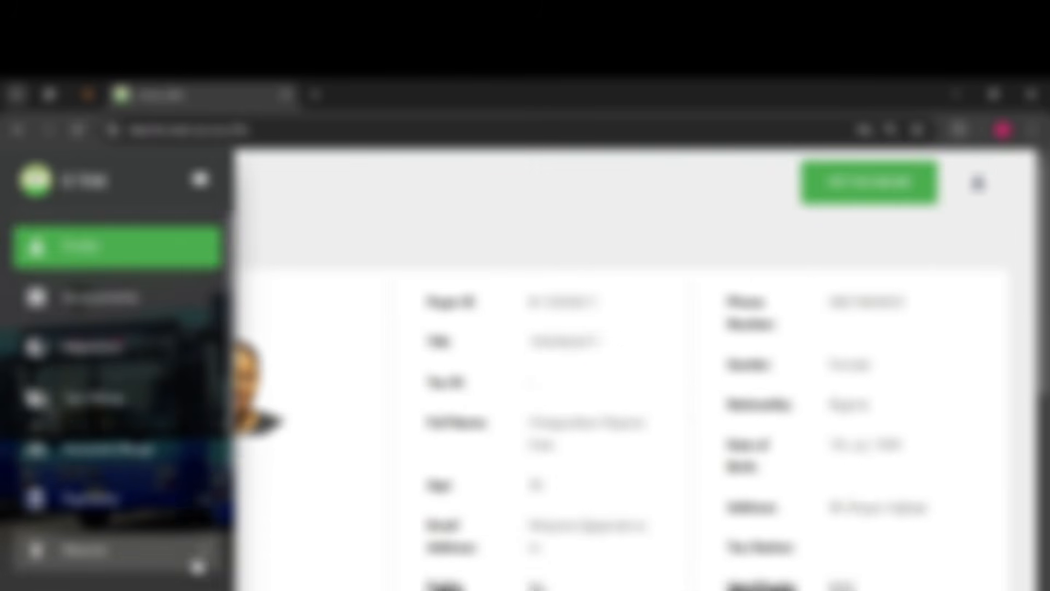
left_click(198, 512)
left_click(197, 512)
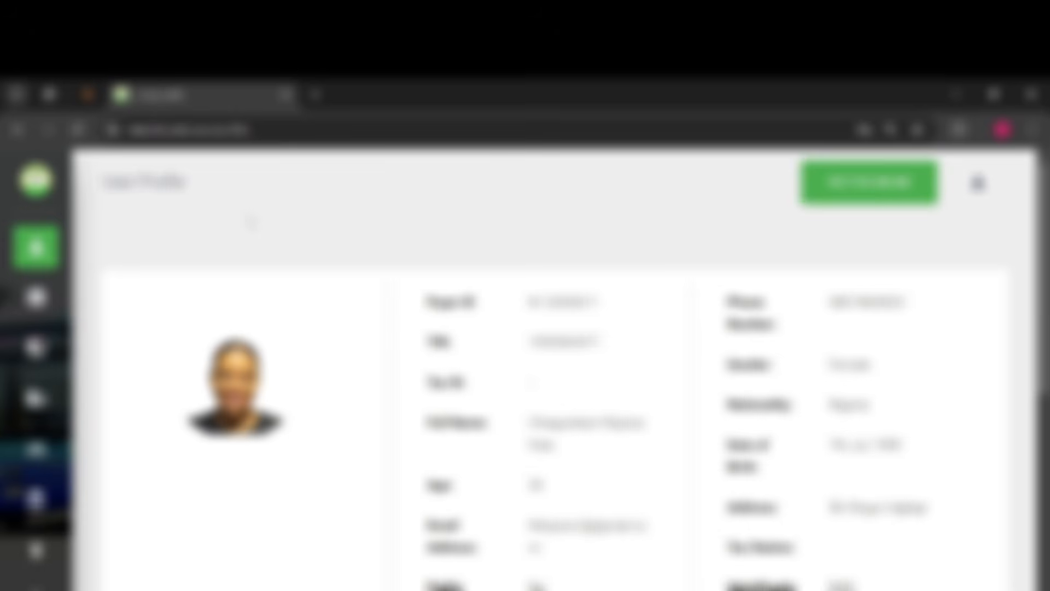
- Open the tax returns page and start filing a new return
mouse_move(47, 402)
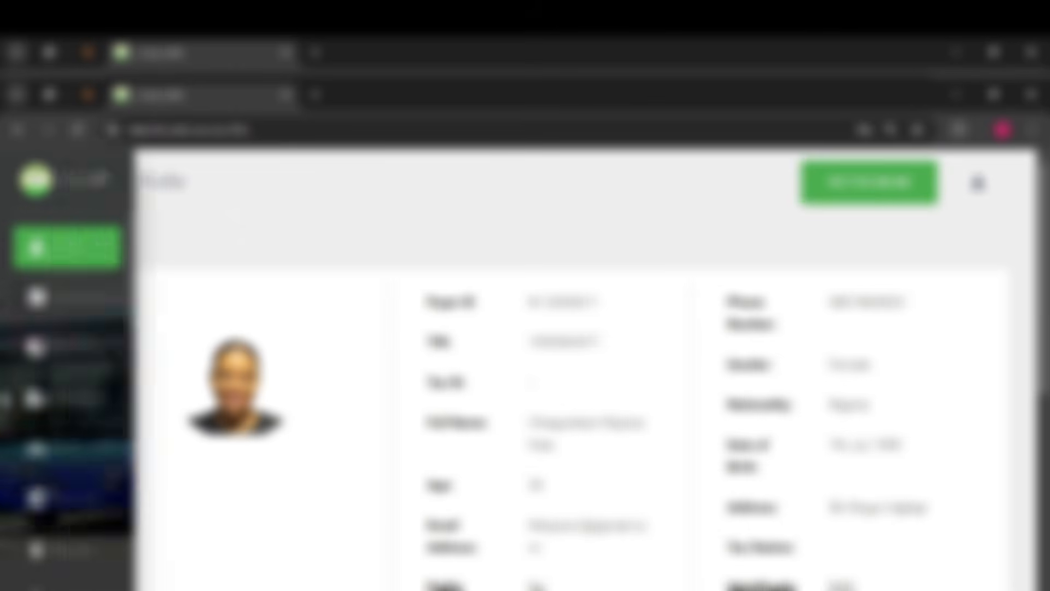
scroll(124, 497, "down", 2)
left_click(94, 475)
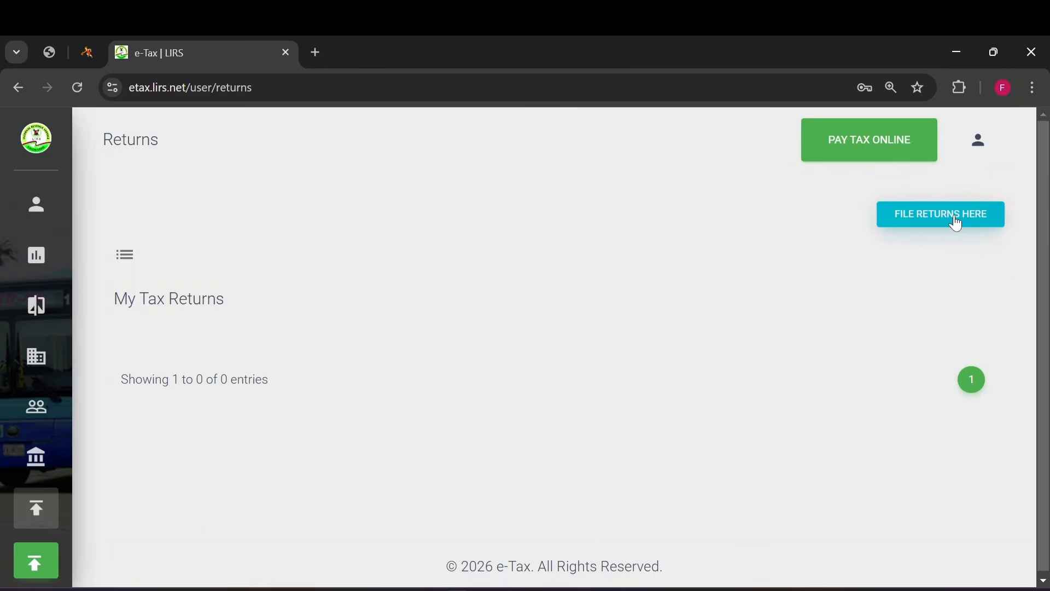
left_click(956, 222)
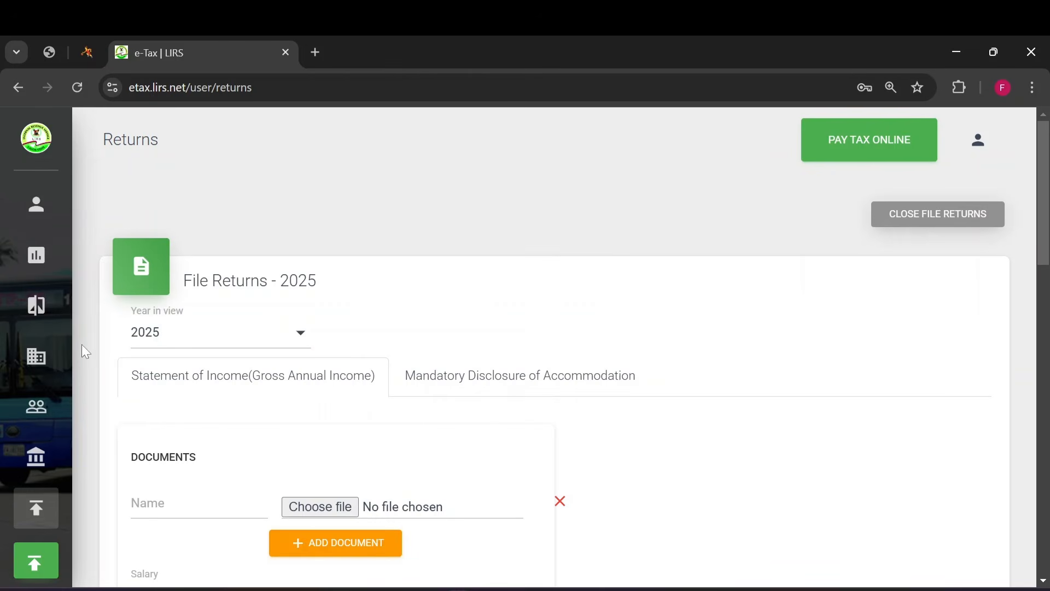
- Try 2023 as the return's year in view and switch it back to 2025
left_click(197, 332)
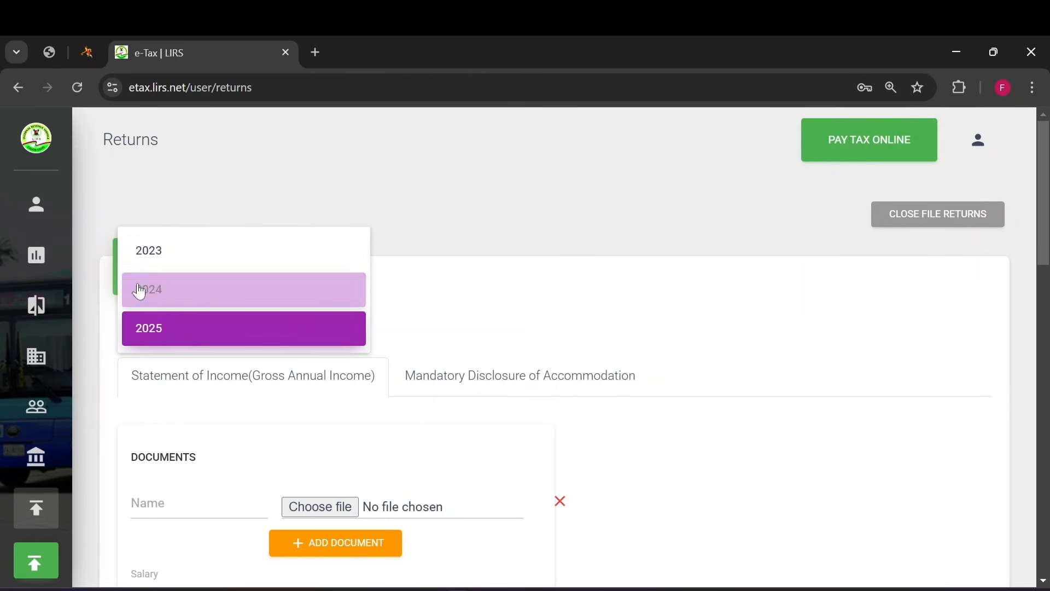
left_click(159, 250)
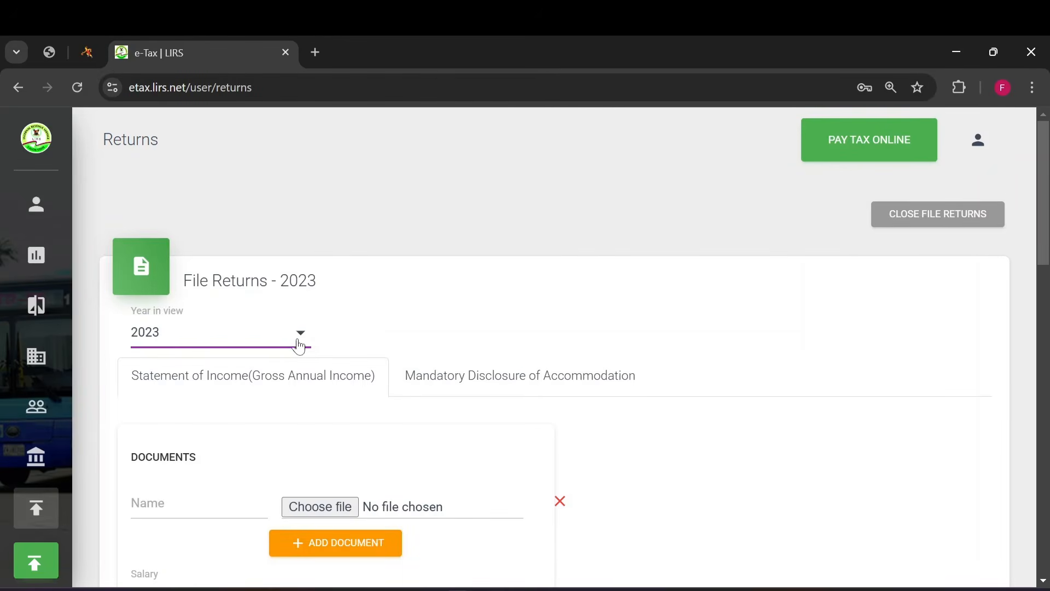
left_click(300, 344)
scroll(209, 351, "down", 3)
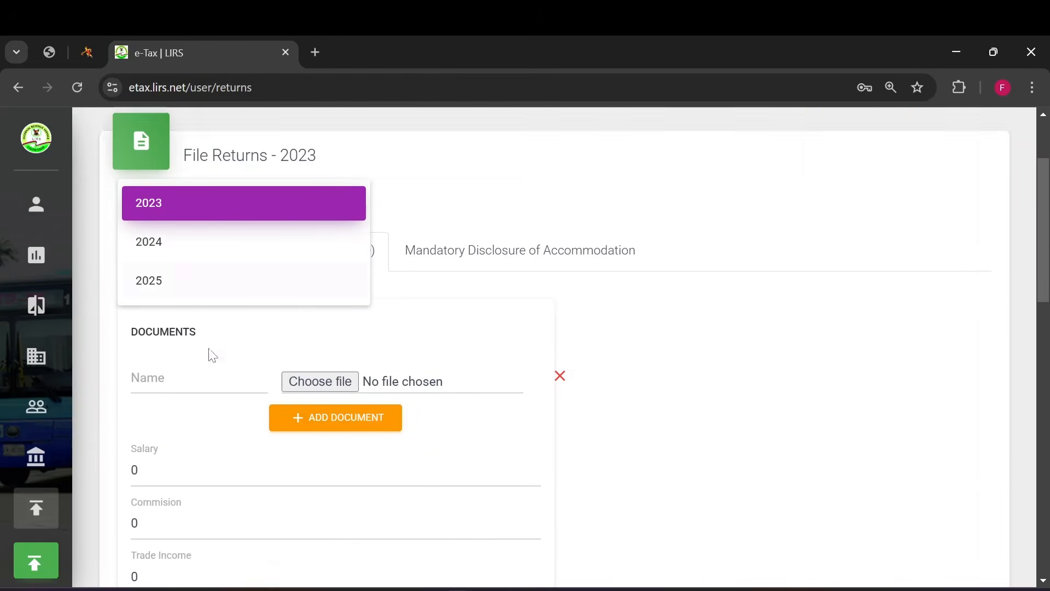
left_click(151, 246)
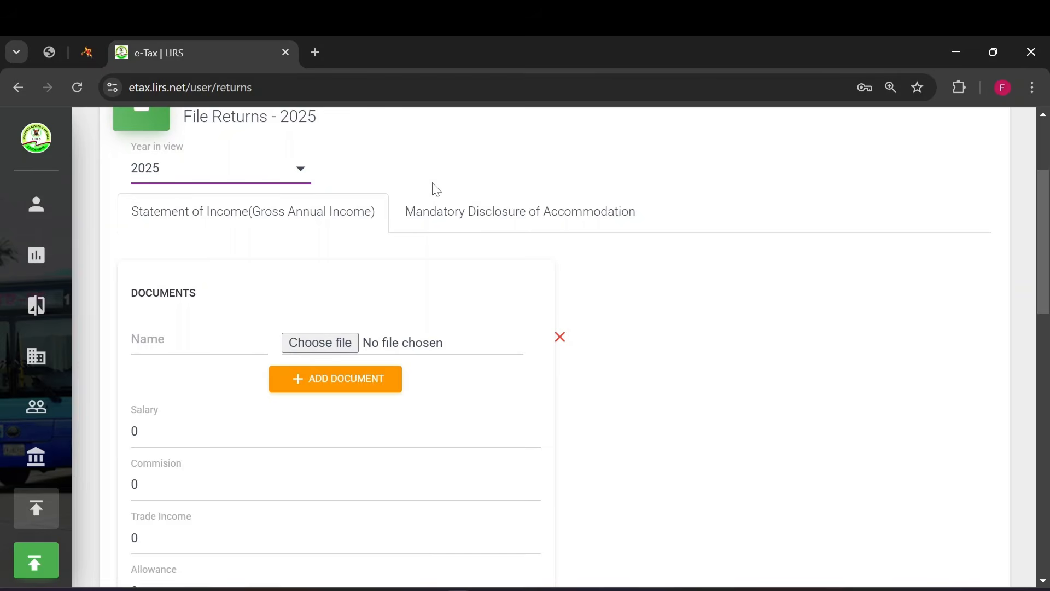
- Fill in the document's name with the saved suggestion and set the salary to 6,500,000 in the statement of income
left_click(203, 344)
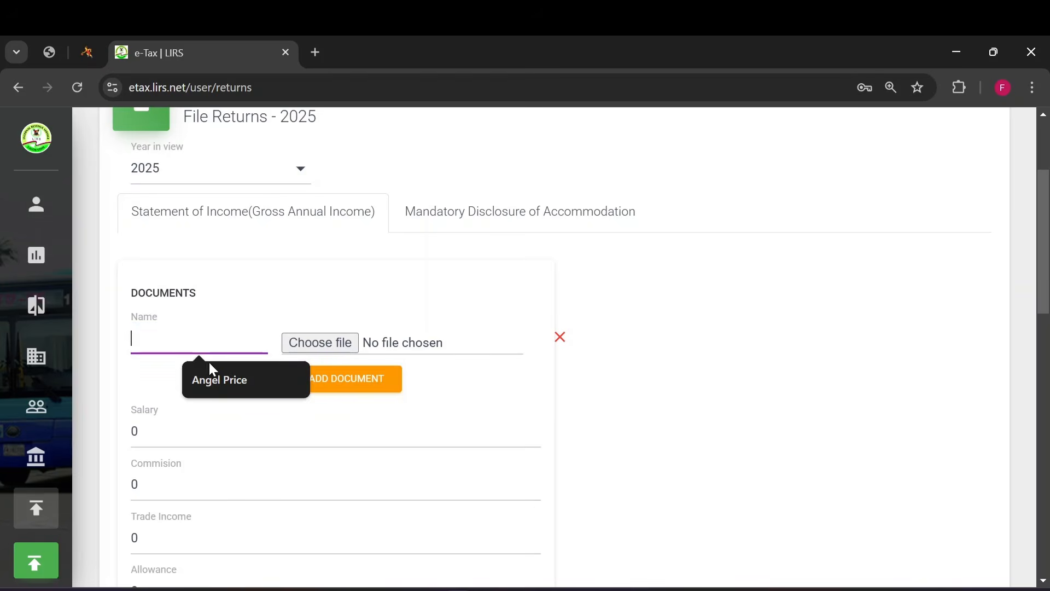
left_click(235, 376)
scroll(131, 361, "down", 3)
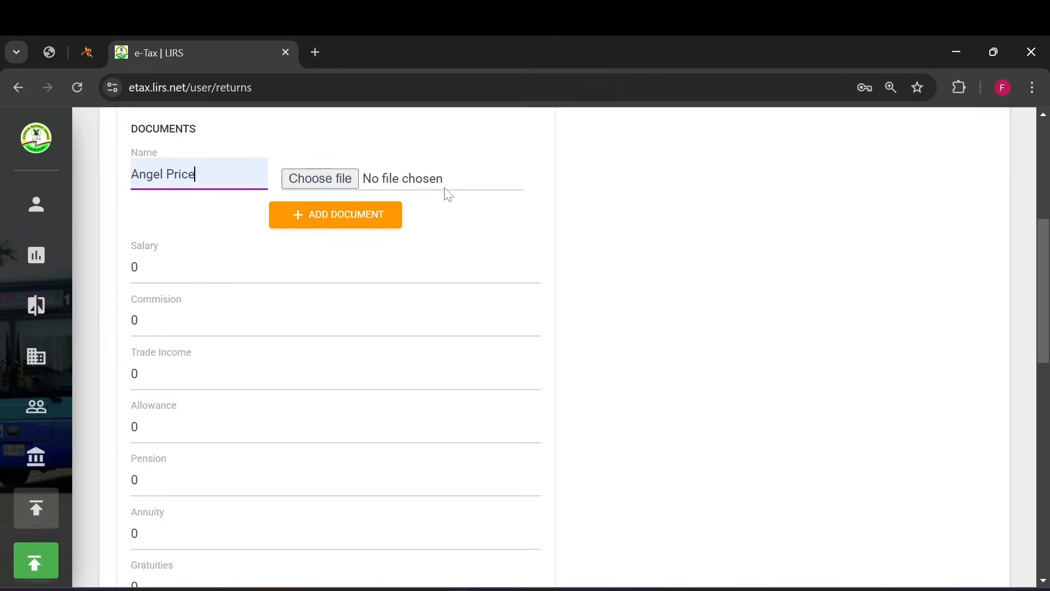
left_click(230, 267)
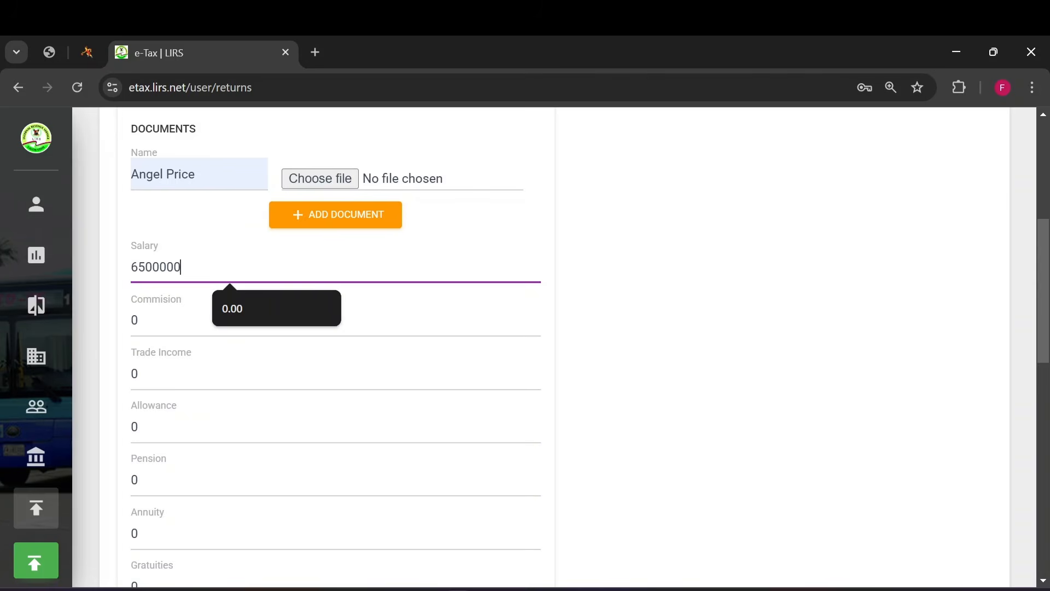
type("6500000")
key("Tab")
- Set the trade income to 3,000,000 in the statement of income
scroll(164, 350, "down", 1)
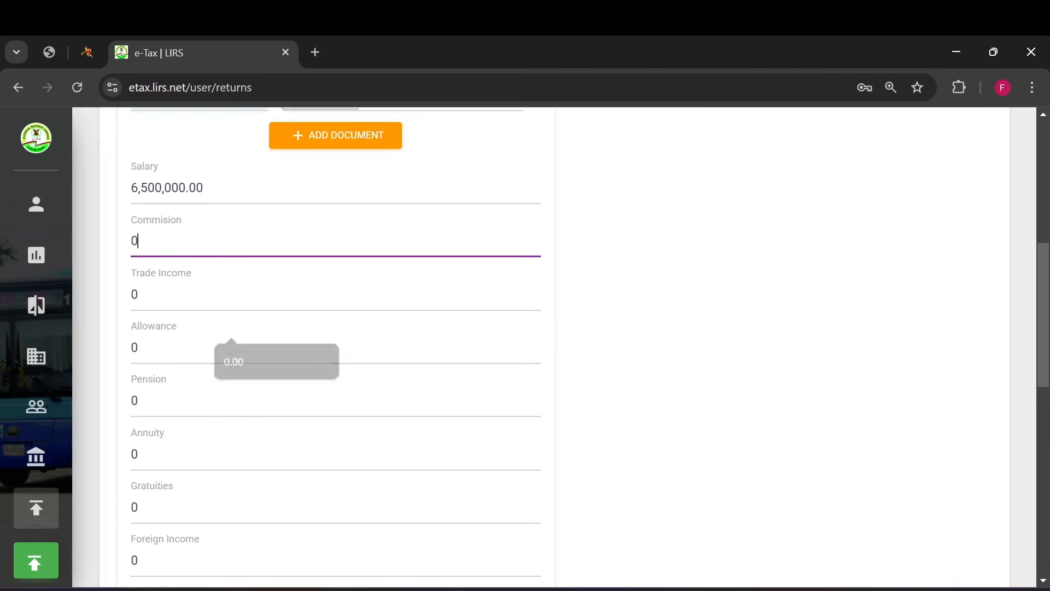
key("Tab")
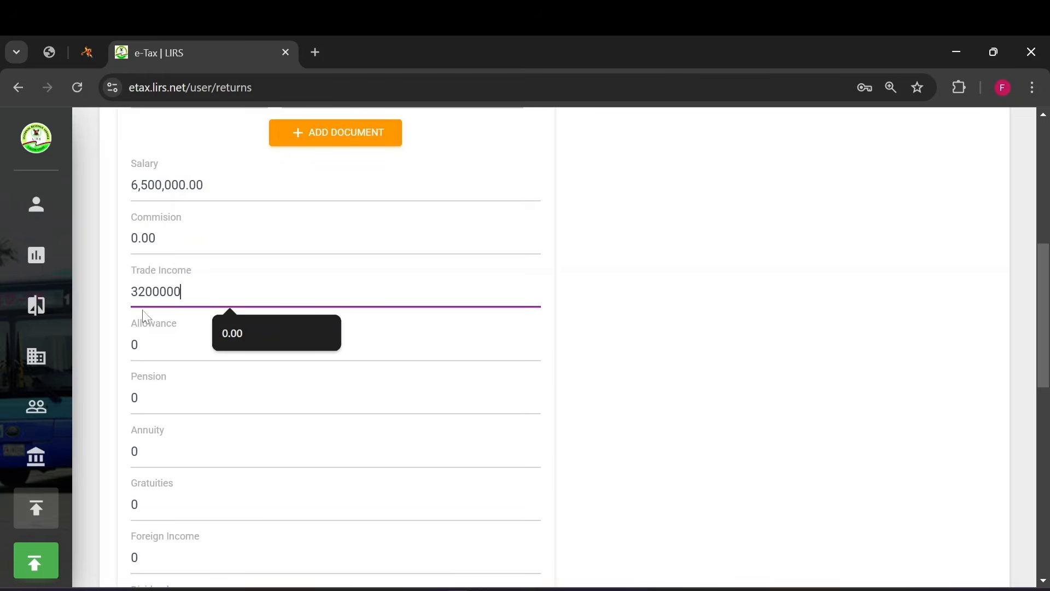
left_click(145, 291)
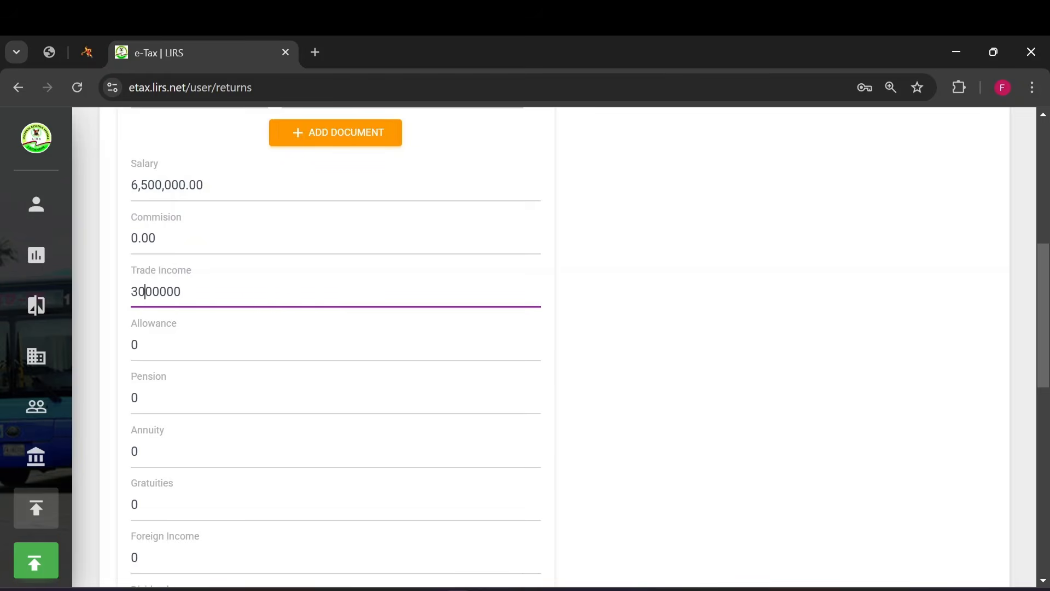
key("Tab")
- Set the pension amount to 500,000 in the statement of income
scroll(262, 428, "down", 3)
key("Tab")
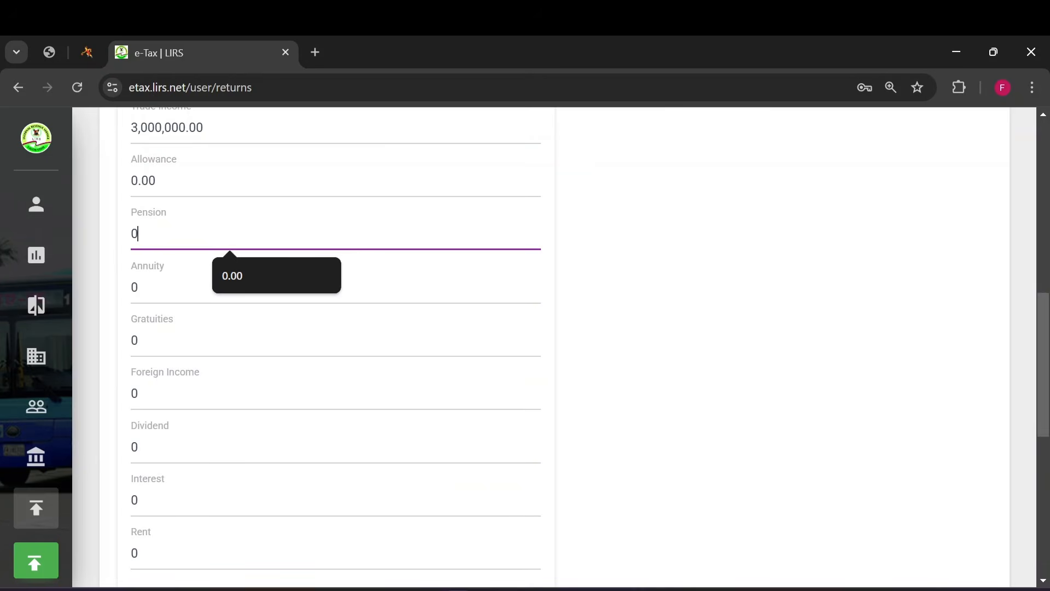
scroll(169, 317, "up", 5)
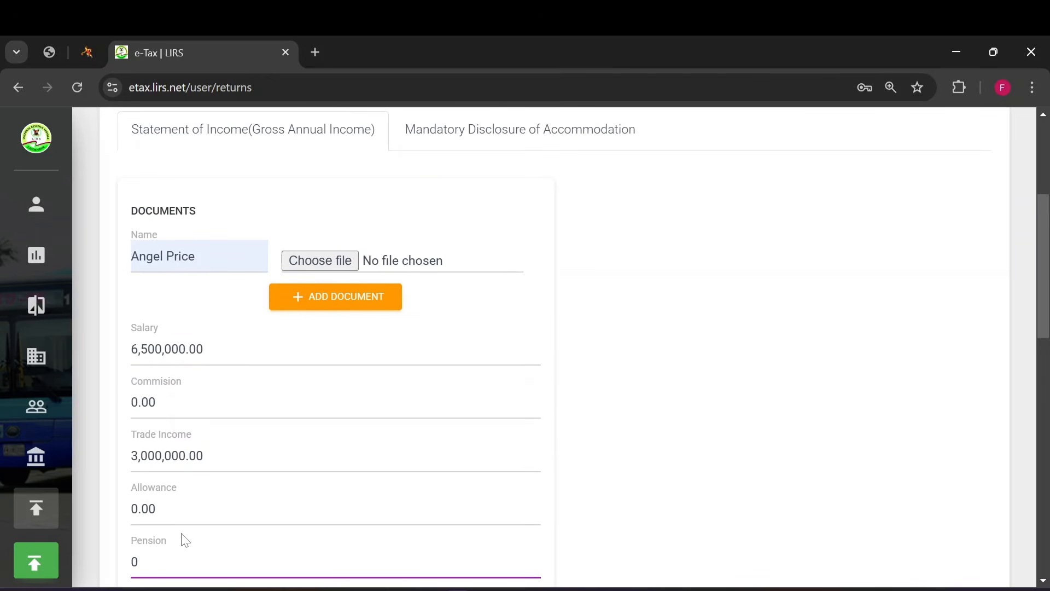
scroll(185, 541, "down", 1)
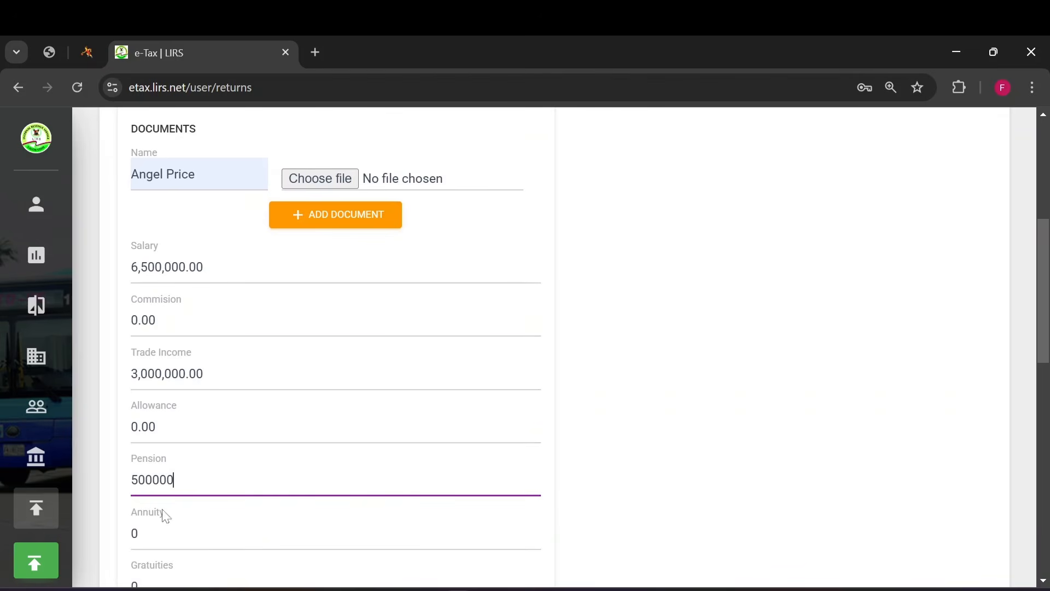
scroll(165, 517, "down", 2)
- Set the interest income to 50,000 in the statement of income
left_click(174, 419)
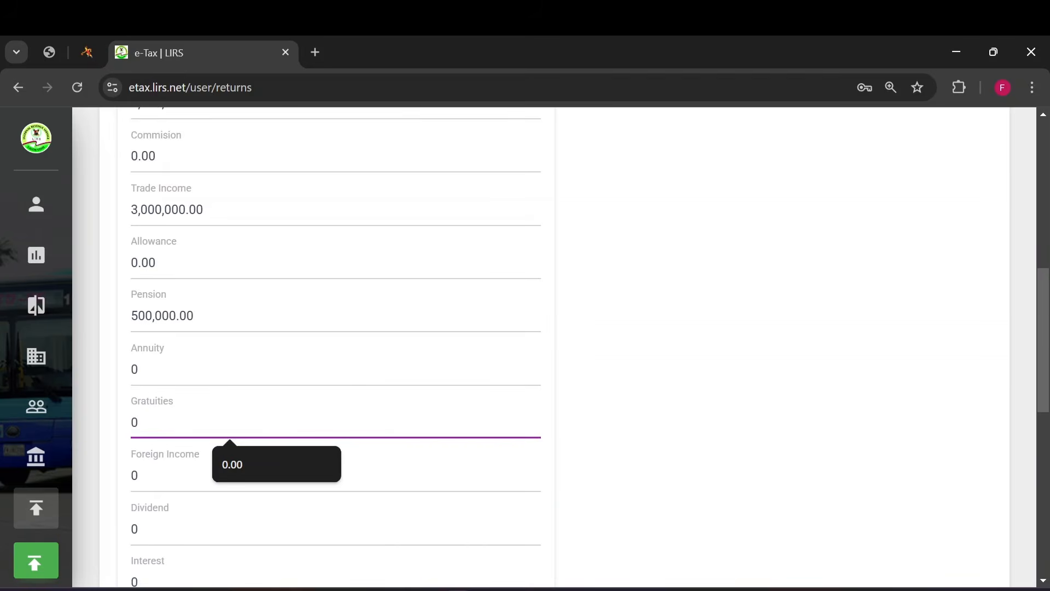
left_click(174, 474)
scroll(174, 473, "down", 2)
left_click(174, 418)
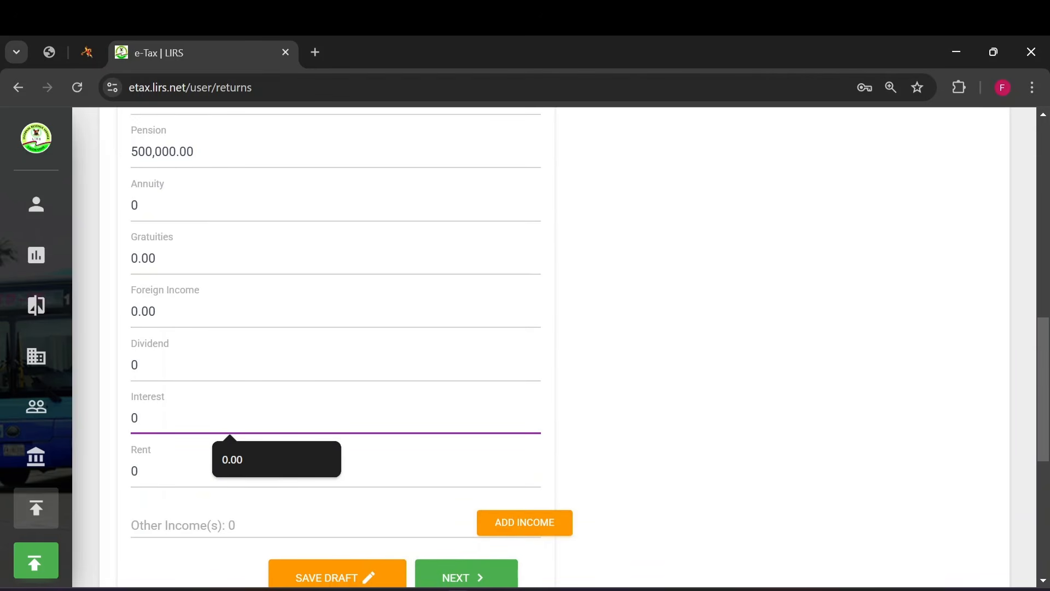
left_click(662, 361)
- Review the completed statement of income and proceed to the mandatory disclosure of accommodation
scroll(343, 462, "down", 1)
scroll(232, 424, "up", 5)
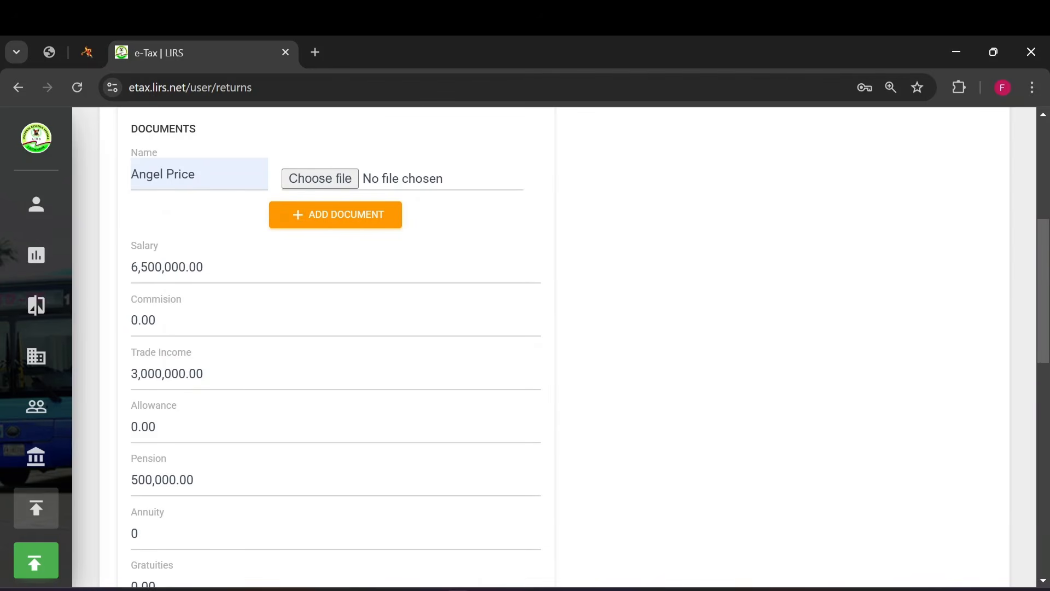
scroll(87, 372, "down", 8)
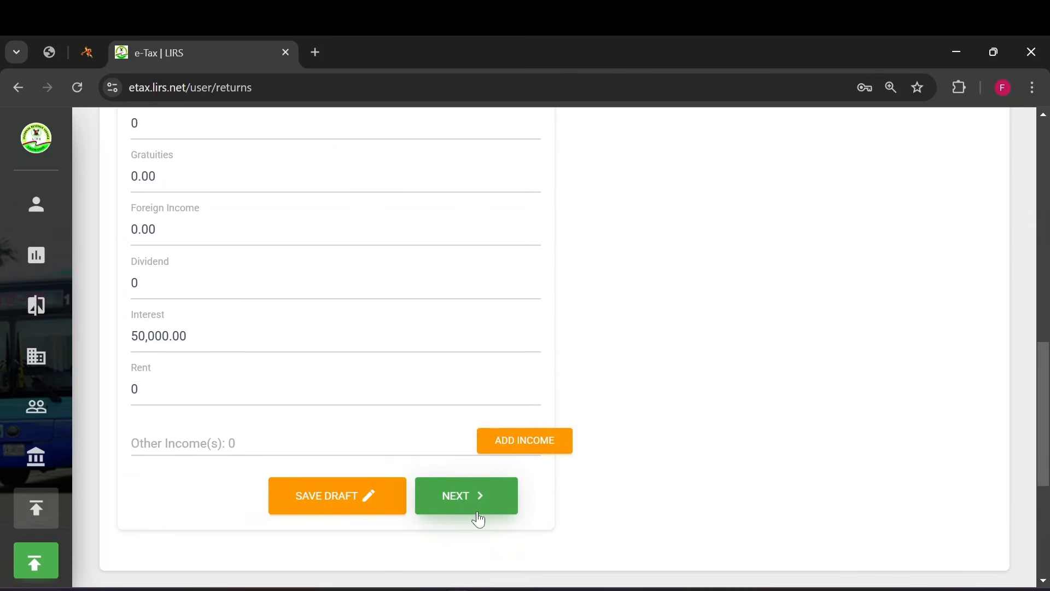
scroll(486, 501, "up", 9)
scroll(485, 501, "down", 5)
scroll(539, 539, "down", 6)
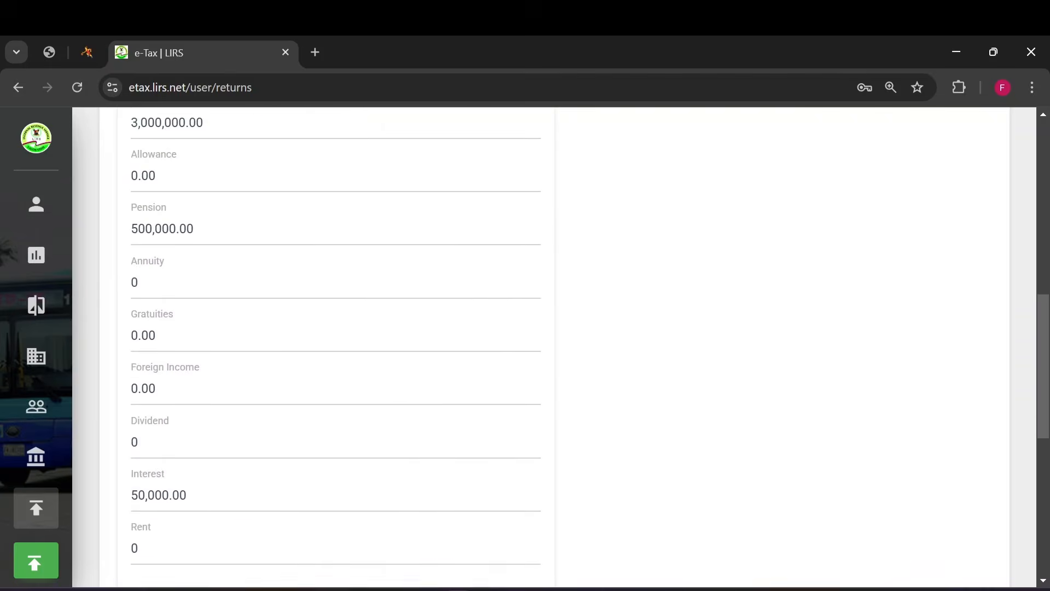
left_click(478, 495)
- Fill in the accommodation address with the saved suggestion and set the accommodation type to Rented
scroll(236, 306, "up", 7)
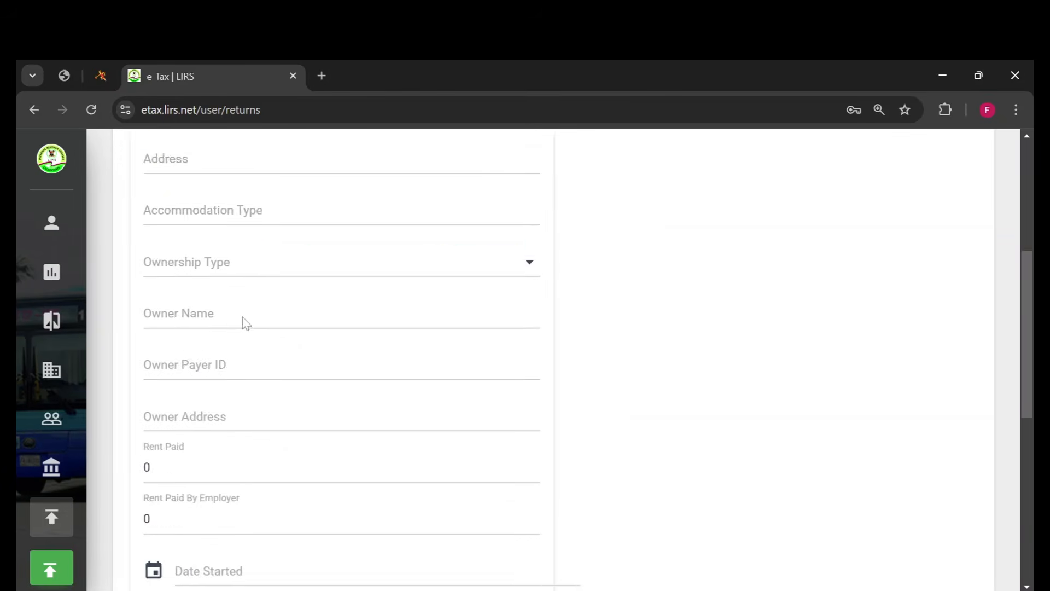
scroll(245, 323, "up", 3)
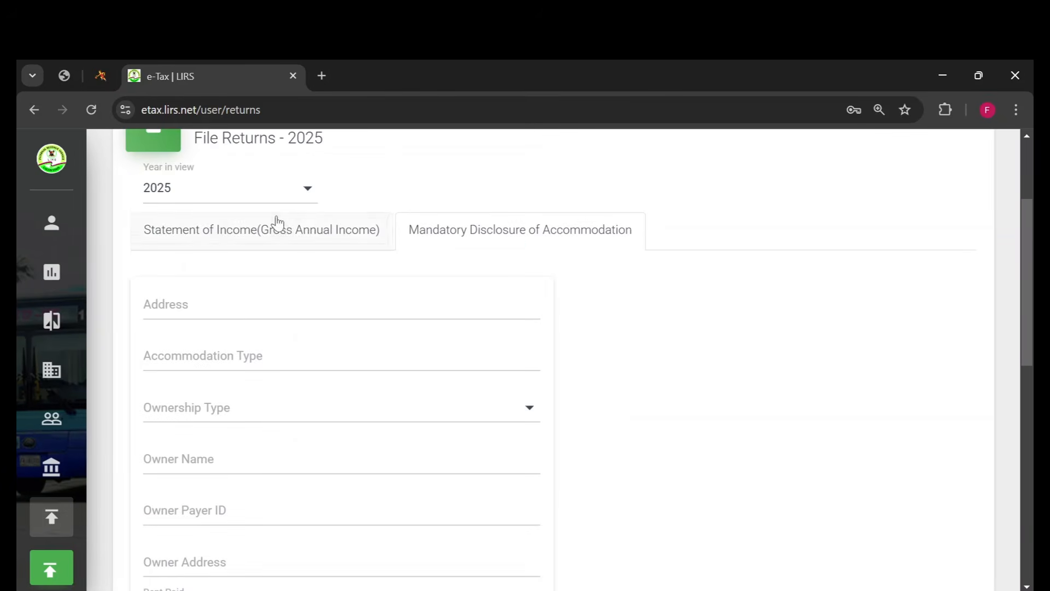
left_click(239, 304)
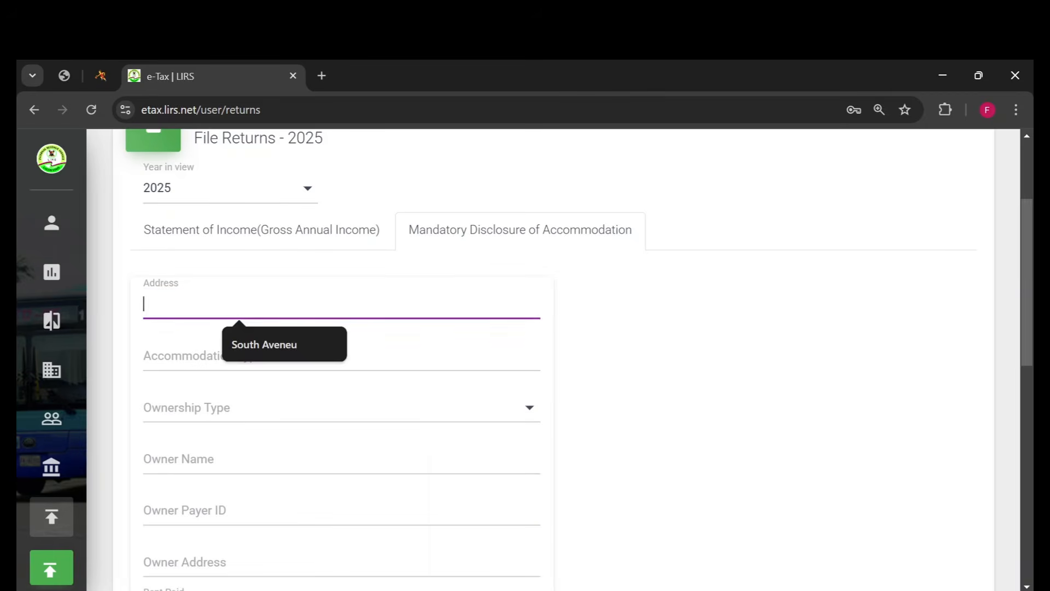
left_click(277, 345)
left_click(274, 356)
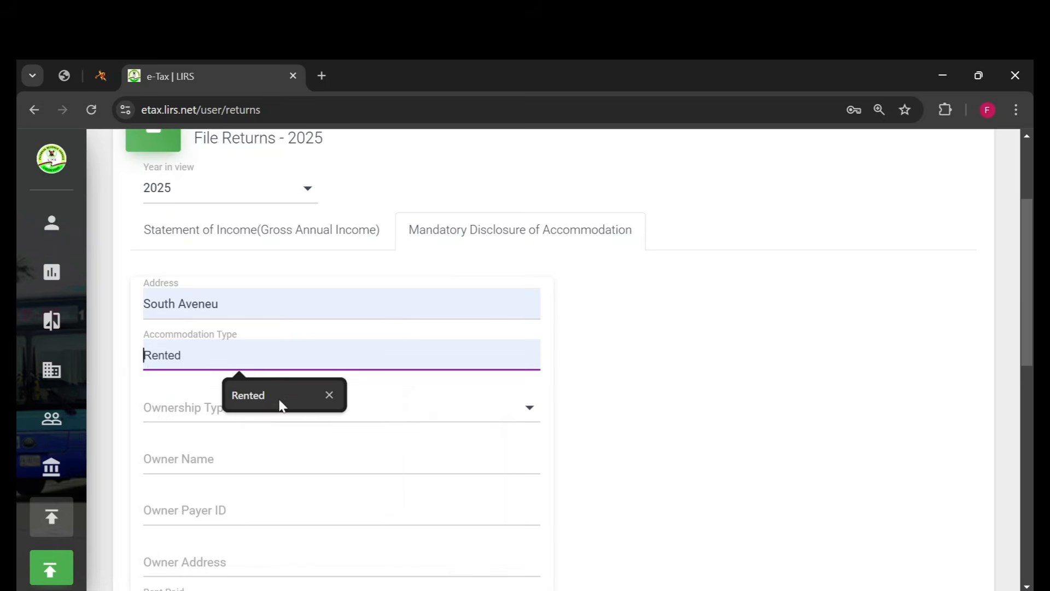
left_click(279, 402)
- Set the accommodation's ownership type to Tenant
left_click(246, 410)
left_click(181, 415)
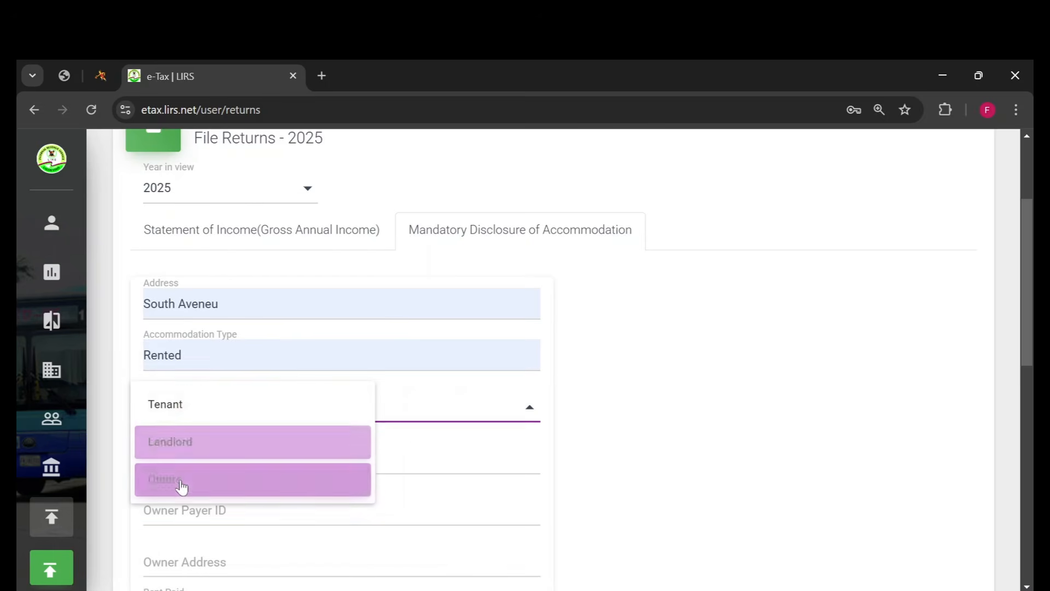
scroll(159, 281, "down", 3)
- Leave the owner's name, payer ID and address blank and set the rent paid to 2,500,000
left_click(159, 280)
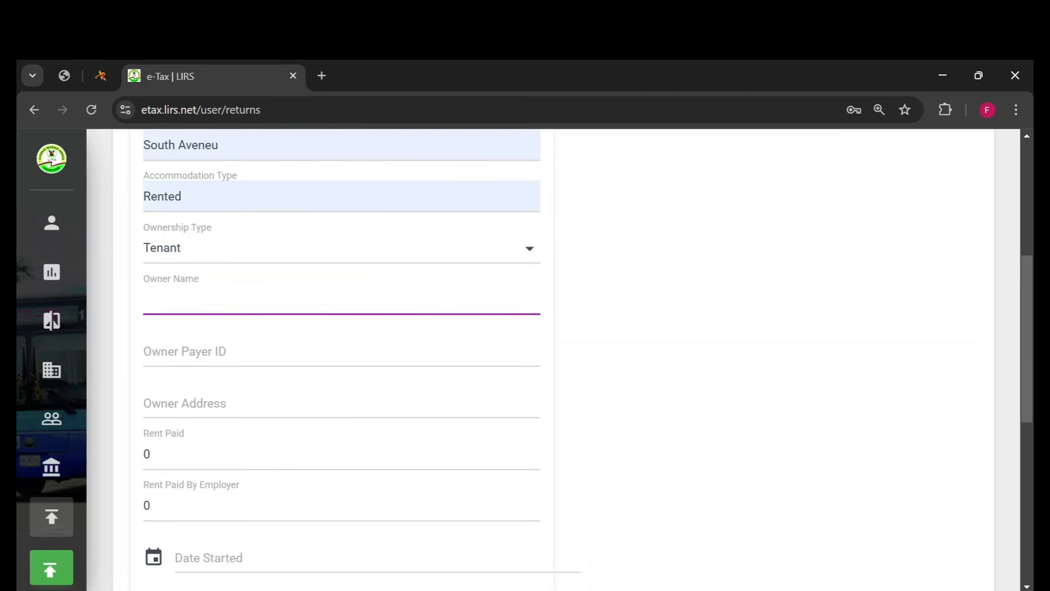
key("Tab")
key("Tab")
scroll(341, 355, "down", 3)
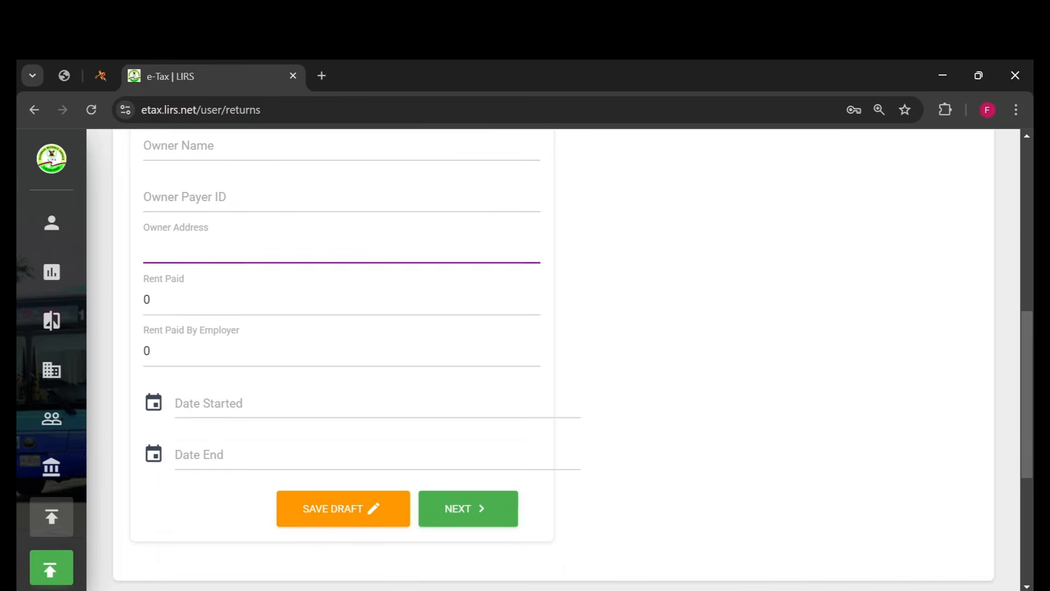
key("Tab")
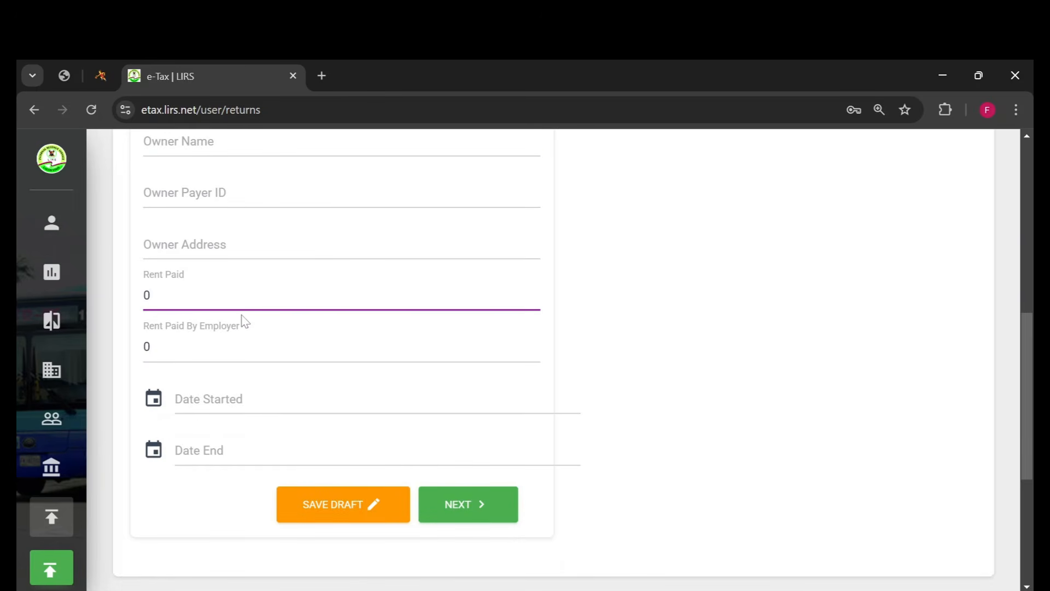
type("2,500,000")
left_click(634, 327)
- Set the accommodation's start date to 2025-01-01
left_click(211, 402)
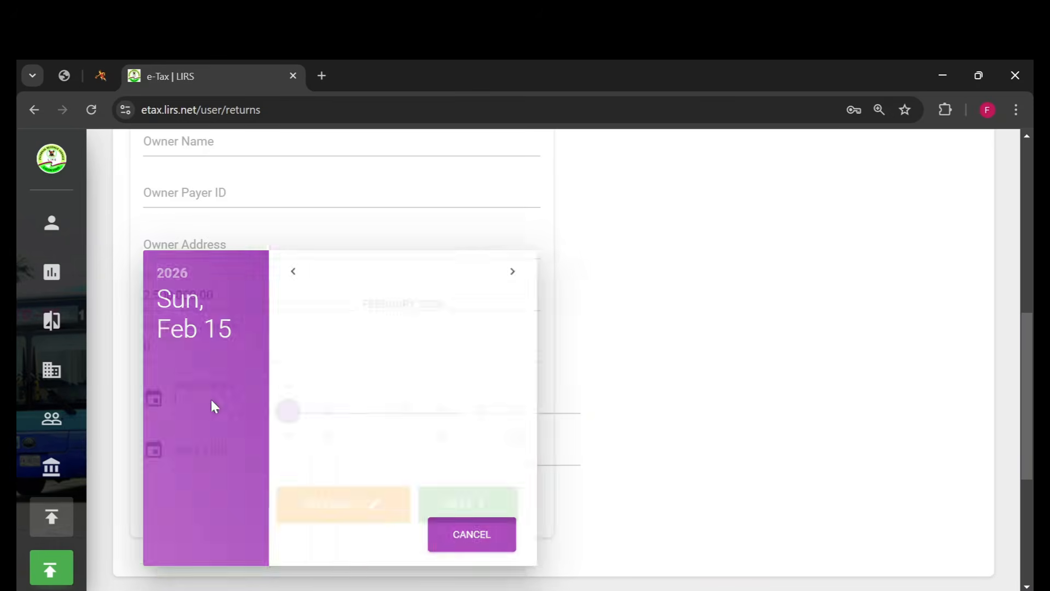
left_click(373, 276)
left_click(372, 278)
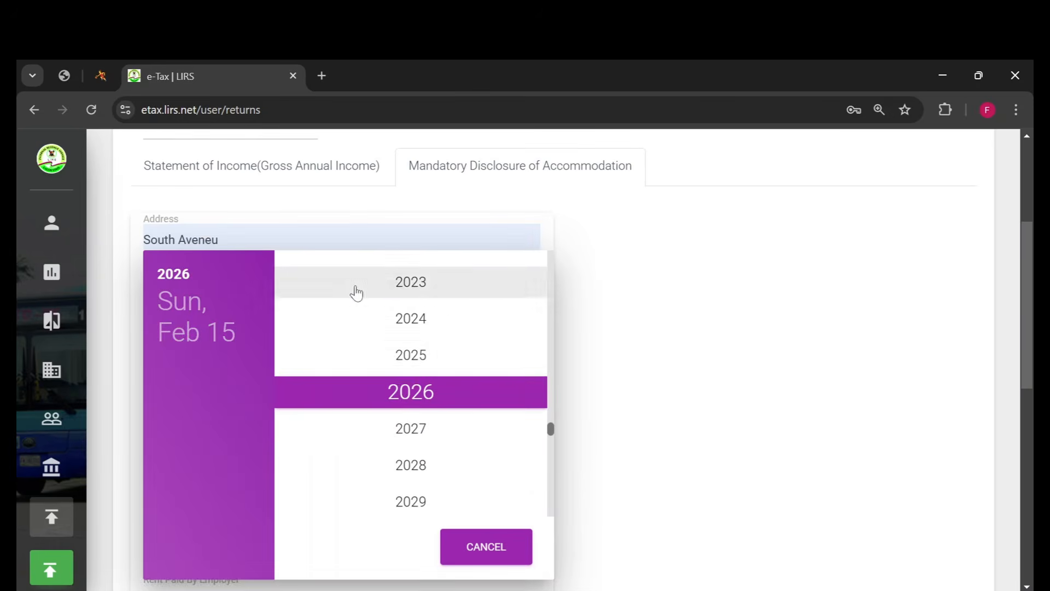
left_click(414, 354)
left_click(325, 313)
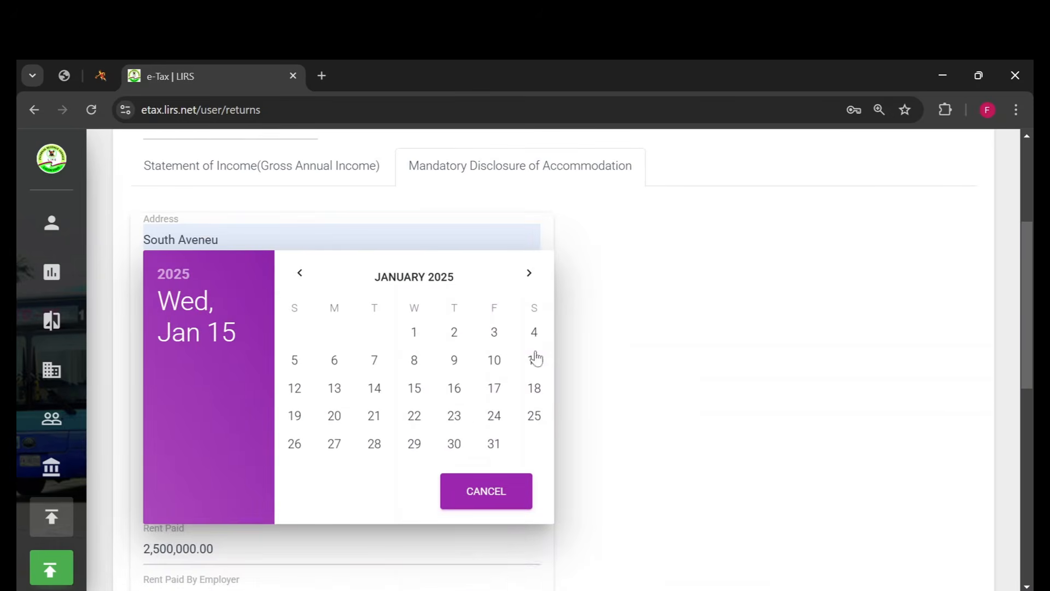
left_click(414, 332)
- Set the accommodation's end date to 2025-12-31
scroll(314, 452, "down", 5)
left_click(315, 392)
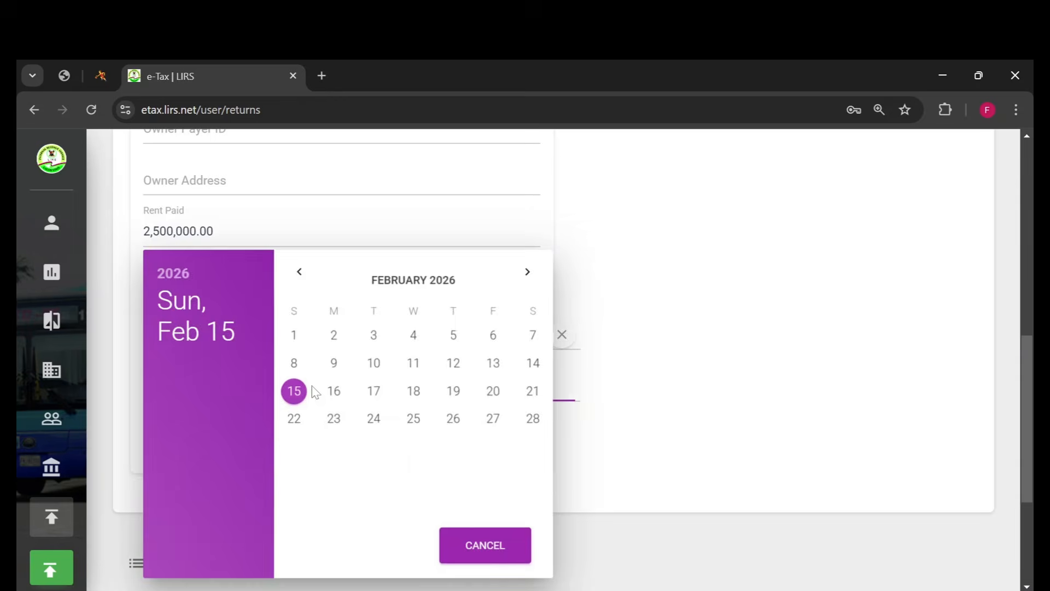
left_click(465, 281)
left_click(399, 276)
left_click(413, 357)
left_click(503, 406)
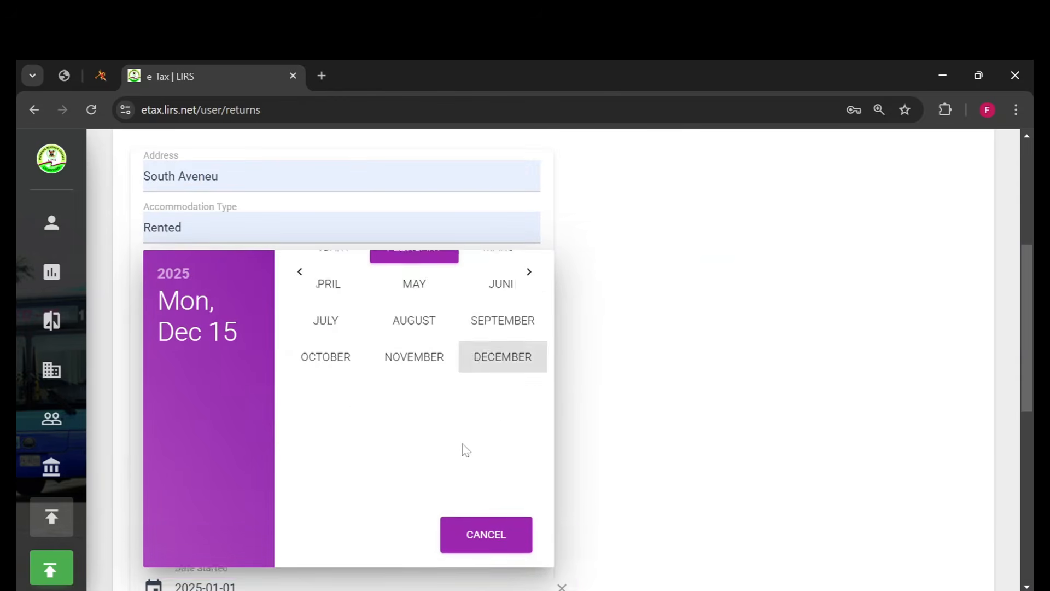
left_click(413, 441)
- Submit the accommodation disclosure and close the 2025 return filing form
scroll(197, 443, "down", 4)
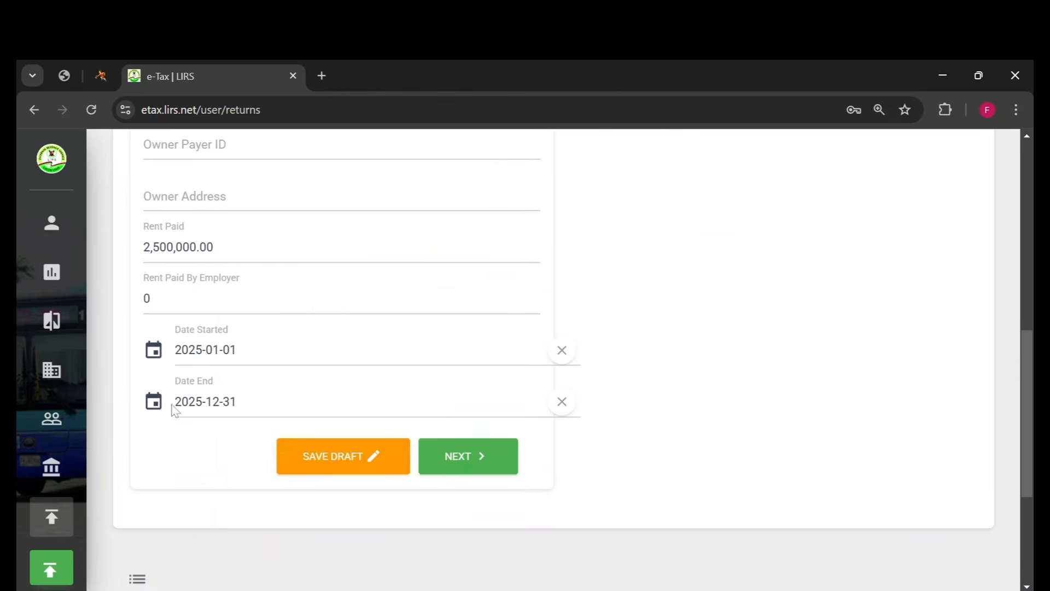
left_click(479, 463)
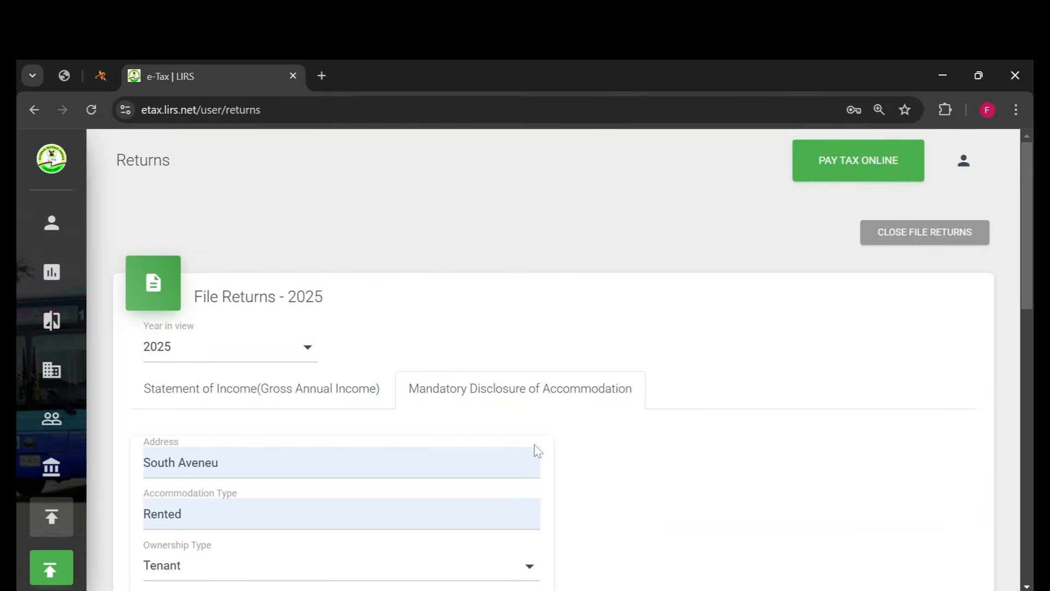
scroll(538, 451, "down", 9)
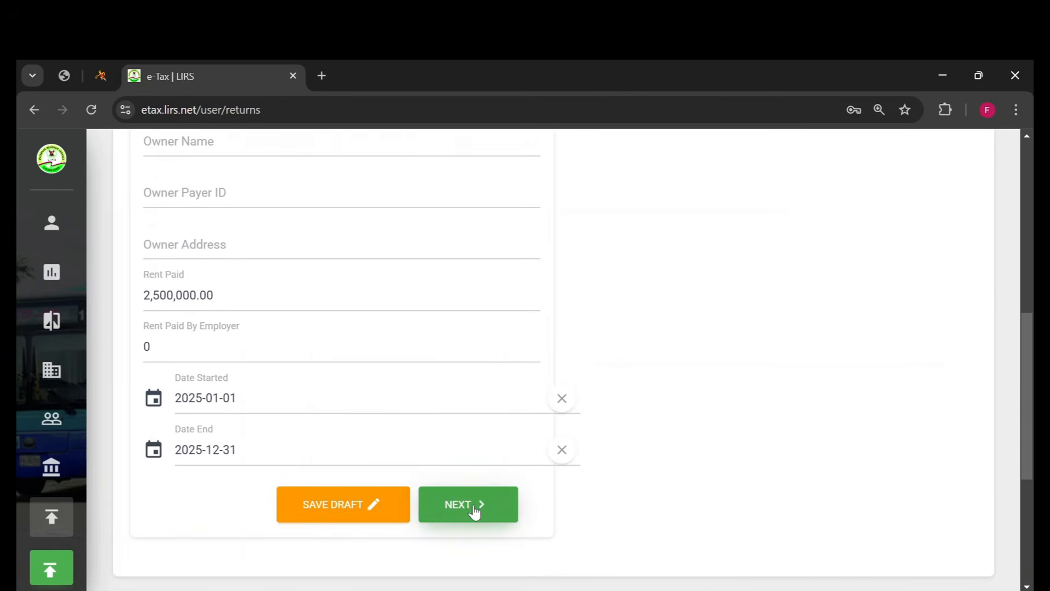
scroll(512, 368, "up", 9)
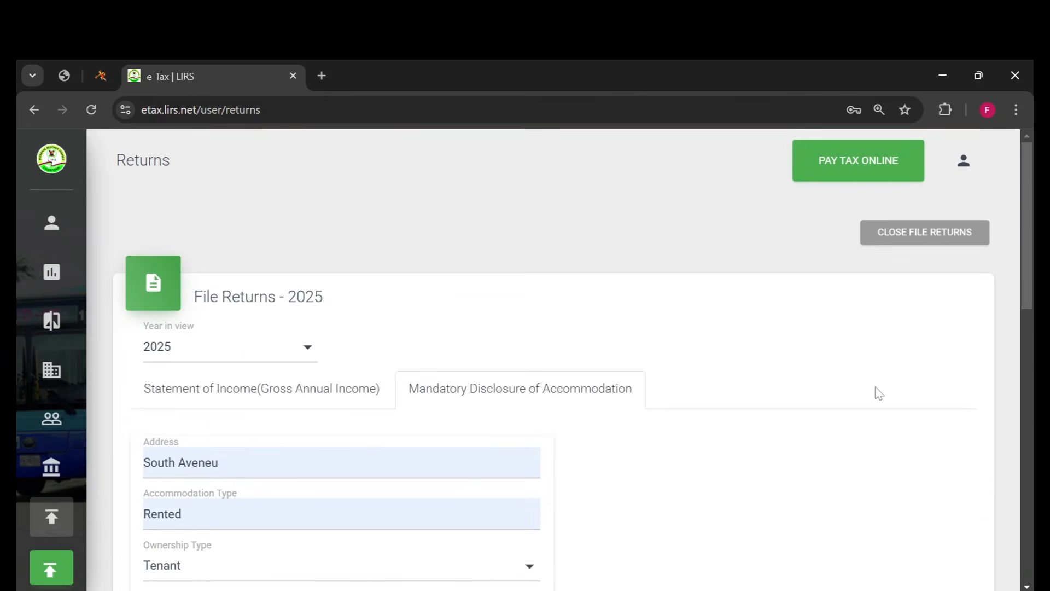
left_click(919, 235)
- Open the tax calculator from the user assessments and set its year in view to 2025
mouse_move(44, 232)
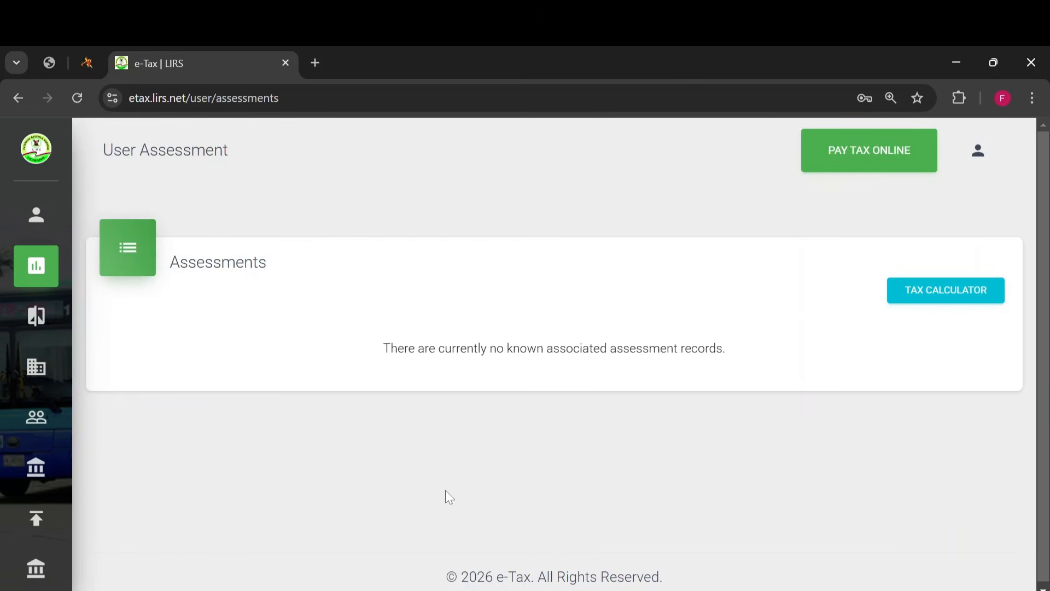
left_click(941, 301)
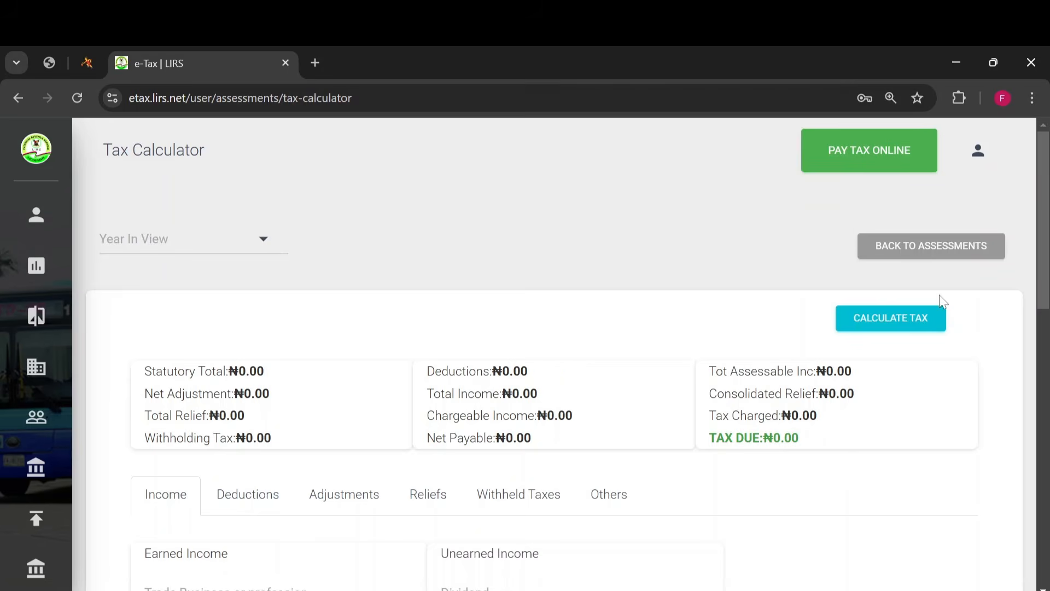
scroll(224, 326, "down", 3)
scroll(224, 326, "up", 3)
left_click(161, 244)
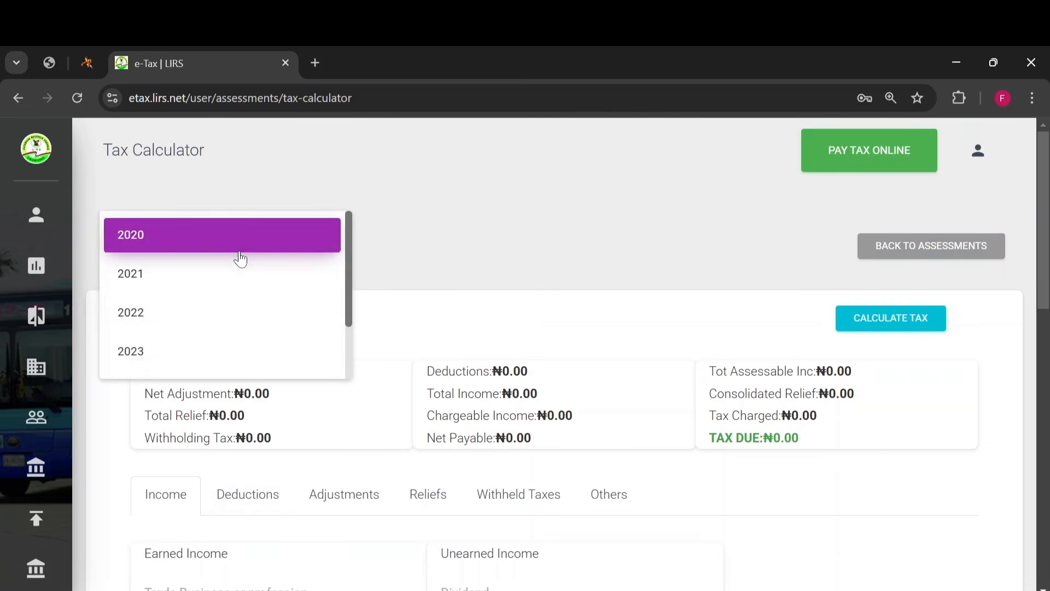
scroll(197, 345, "down", 2)
left_click(183, 347)
- Set the trade, business or profession income to 3,000,000 in the tax calculator
scroll(405, 243, "down", 3)
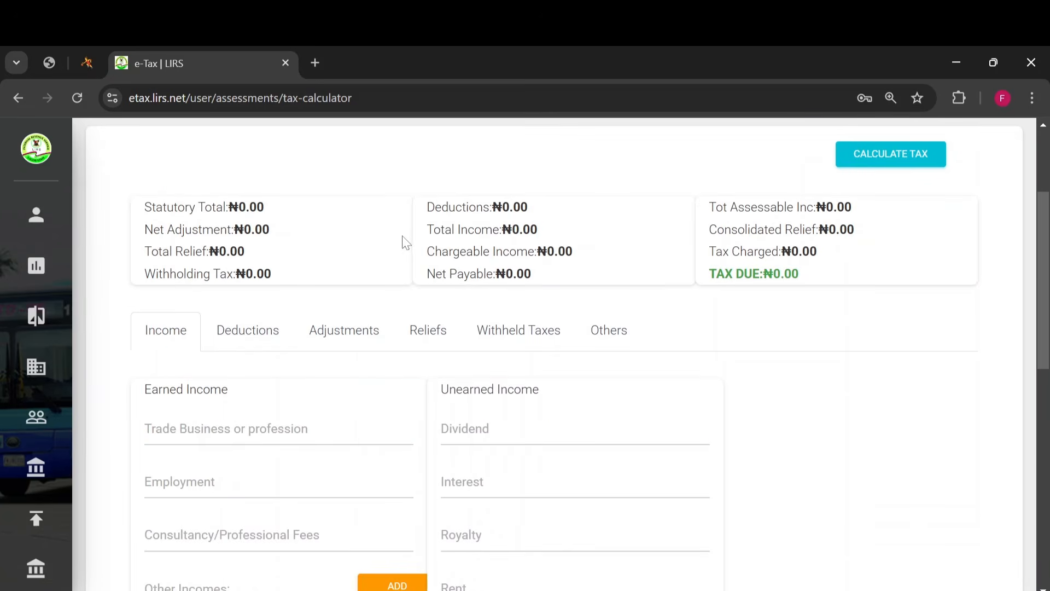
scroll(261, 221, "down", 3)
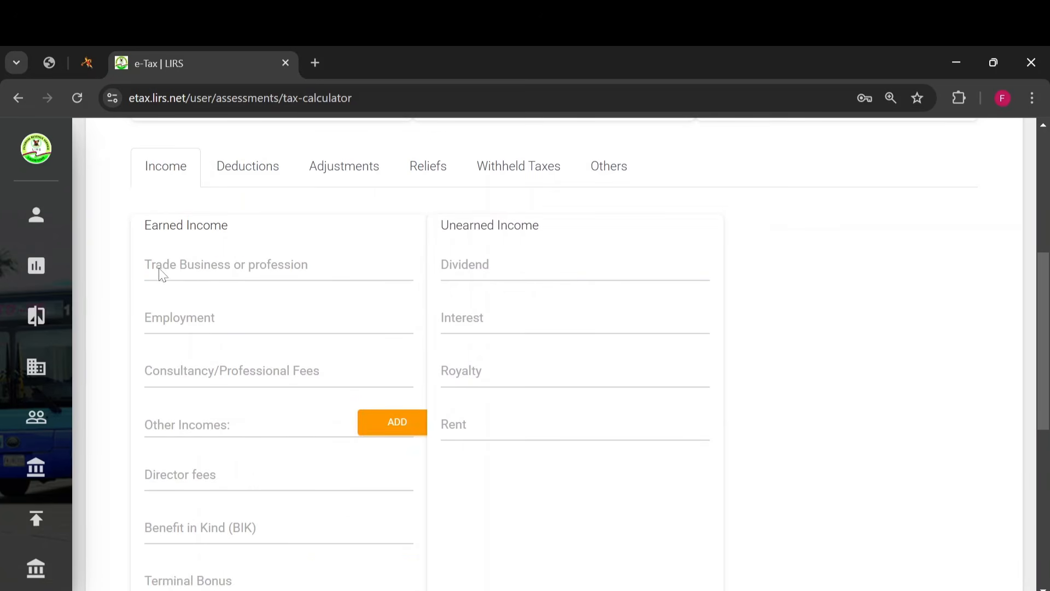
left_click(159, 269)
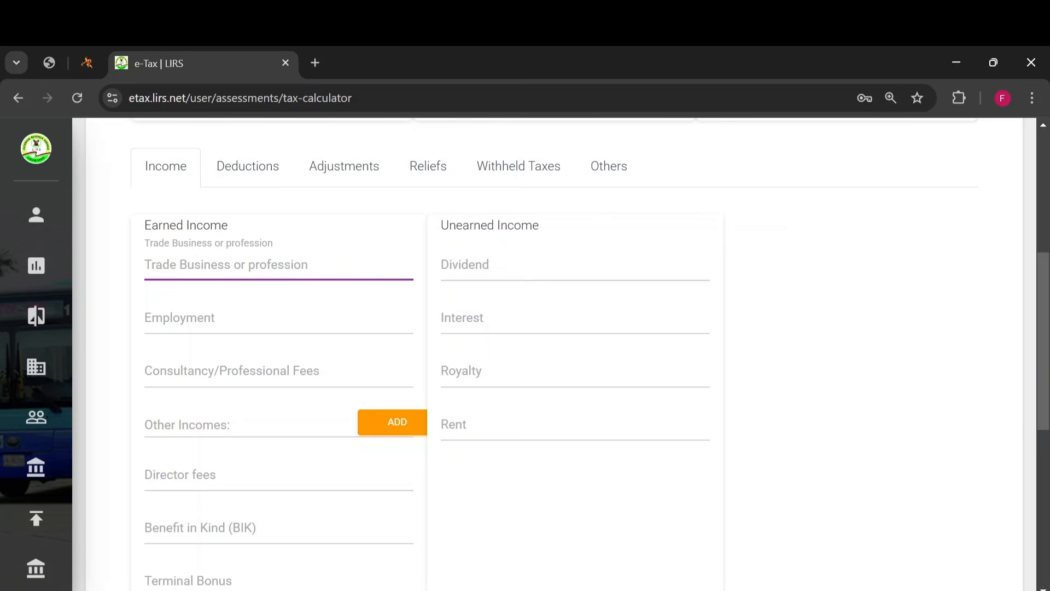
type("3000000")
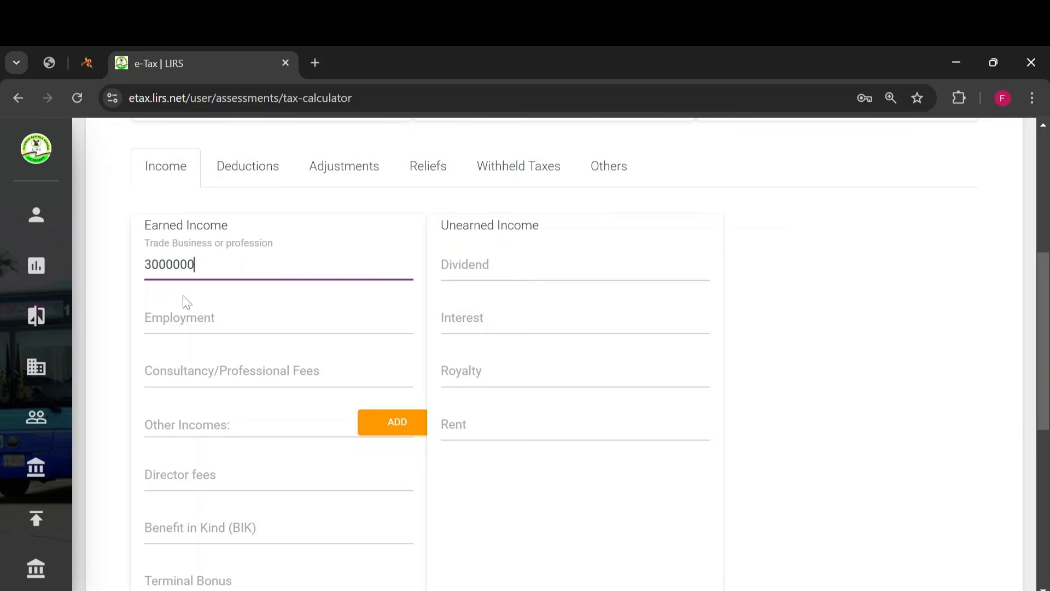
- Set the employment income to 6,500,000 in the tax calculator
left_click(176, 320)
type("6,5")
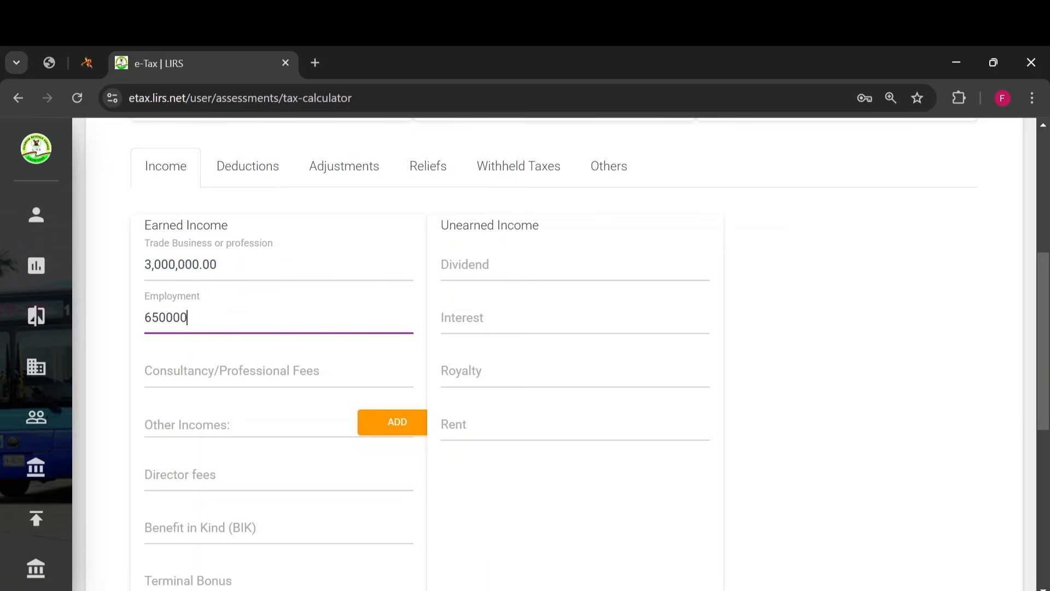
type("00,000")
key("Tab")
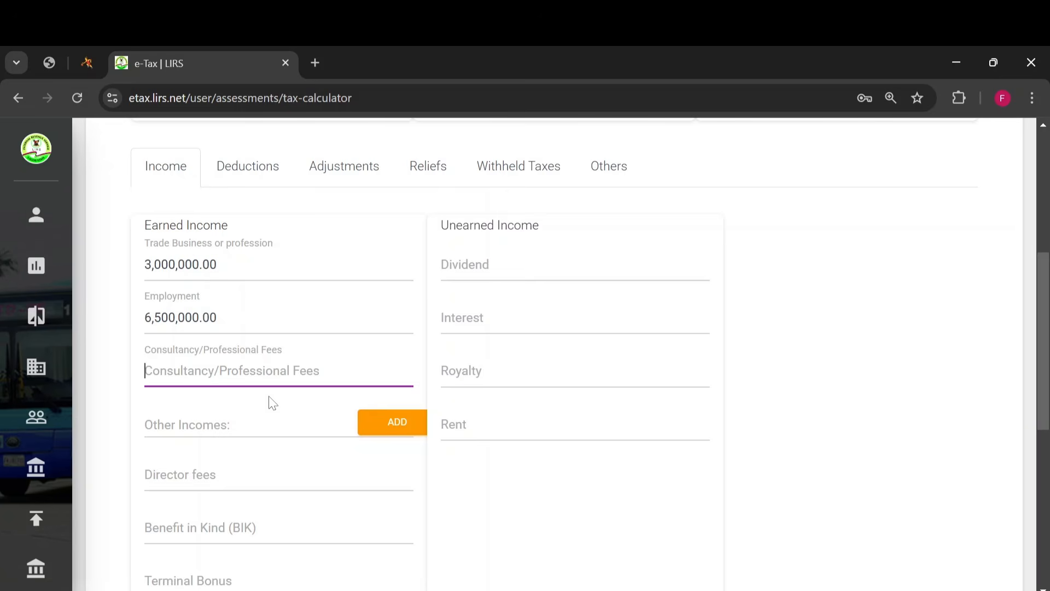
left_click(252, 412)
- Set the pension under earned income to 500,000 in the tax calculator
scroll(227, 440, "down", 5)
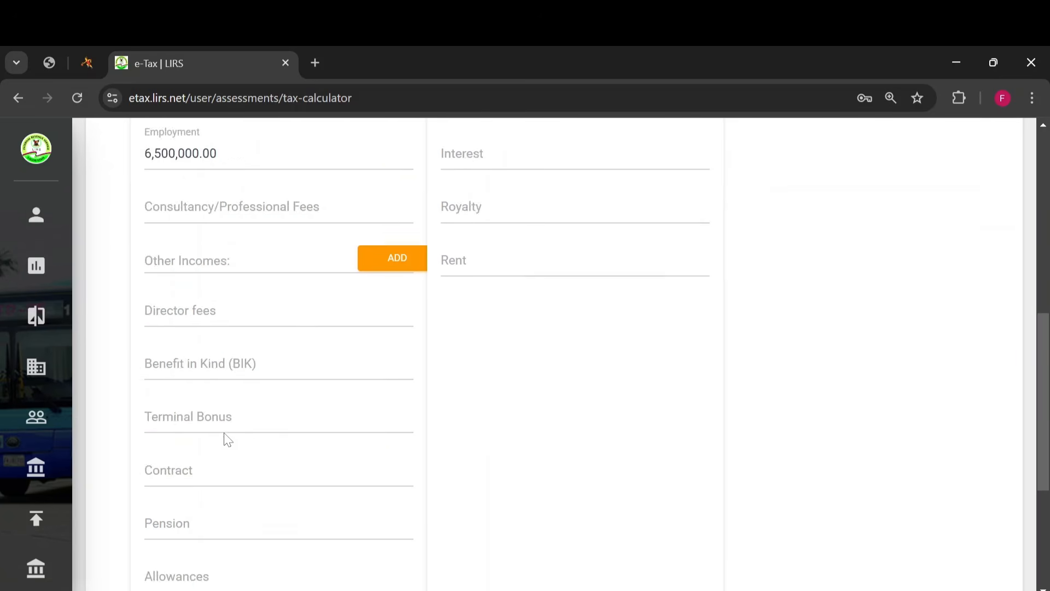
left_click(176, 444)
type("5")
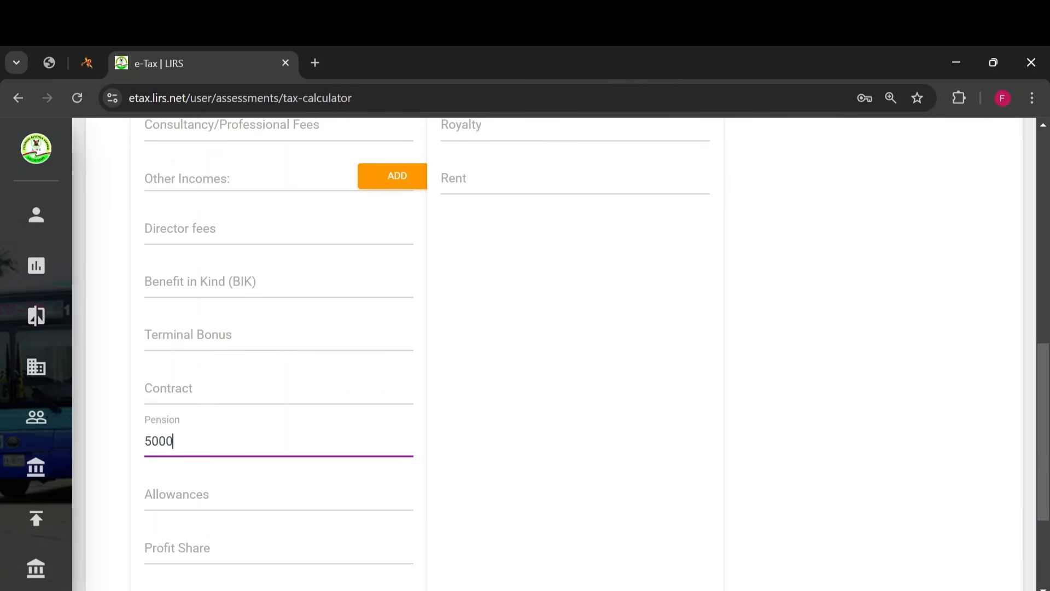
type("00,000")
key("Tab")
- Set the interest under unearned income to 50,000 in the tax calculator
scroll(176, 483, "up", 10)
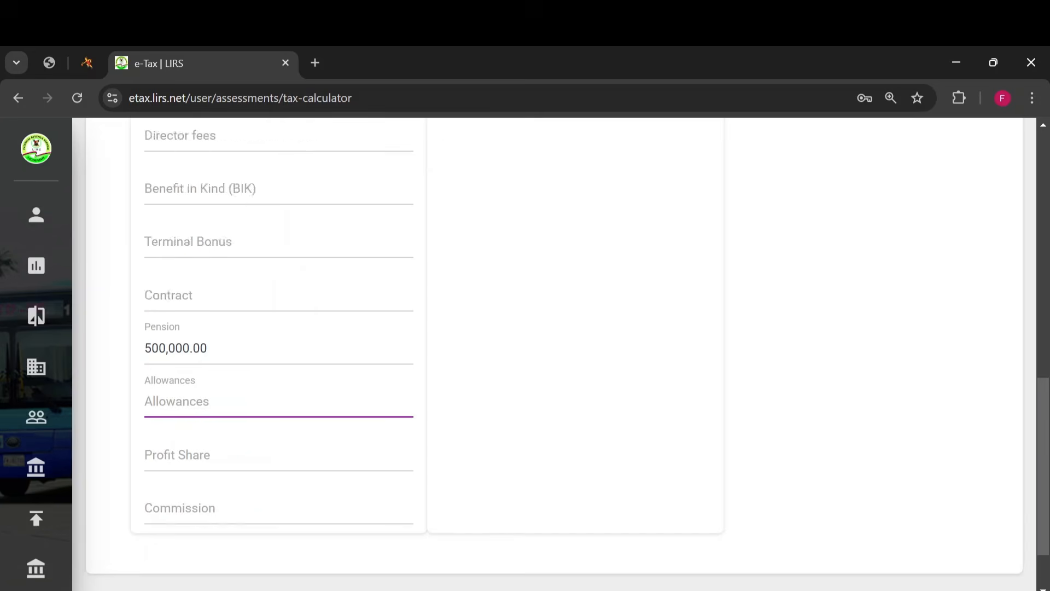
scroll(176, 483, "down", 3)
type("50000")
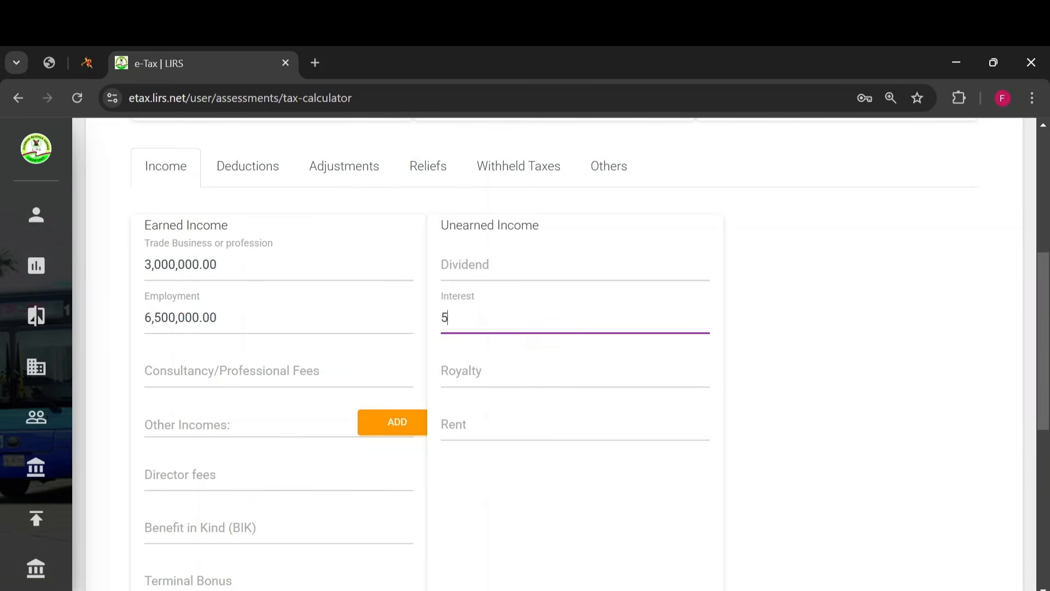
left_click(492, 461)
- Set the pensions amount under the tax calculator's other deductions to 500,000
scroll(222, 357, "up", 3)
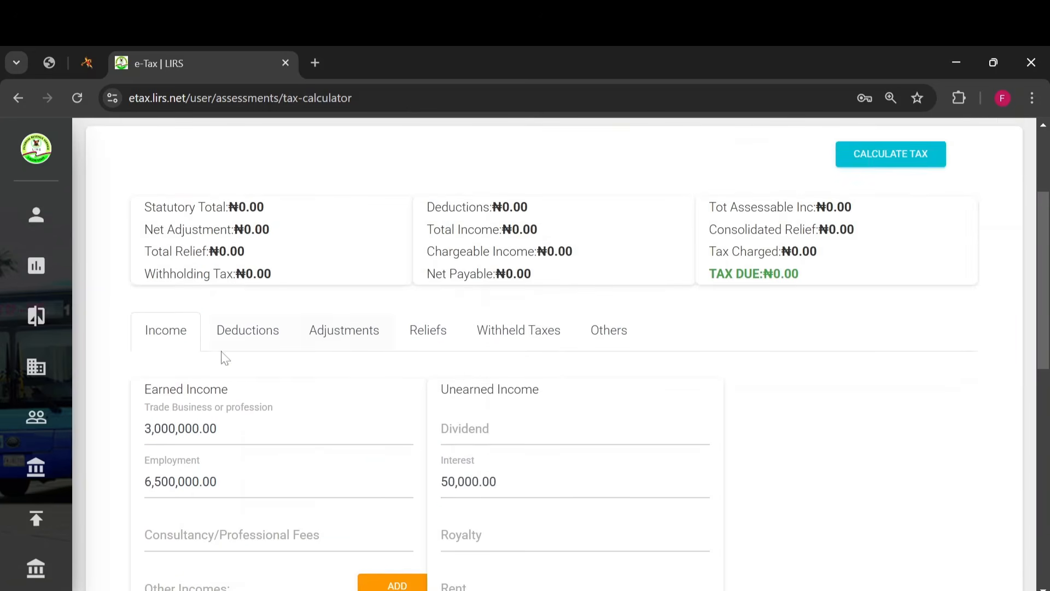
left_click(232, 327)
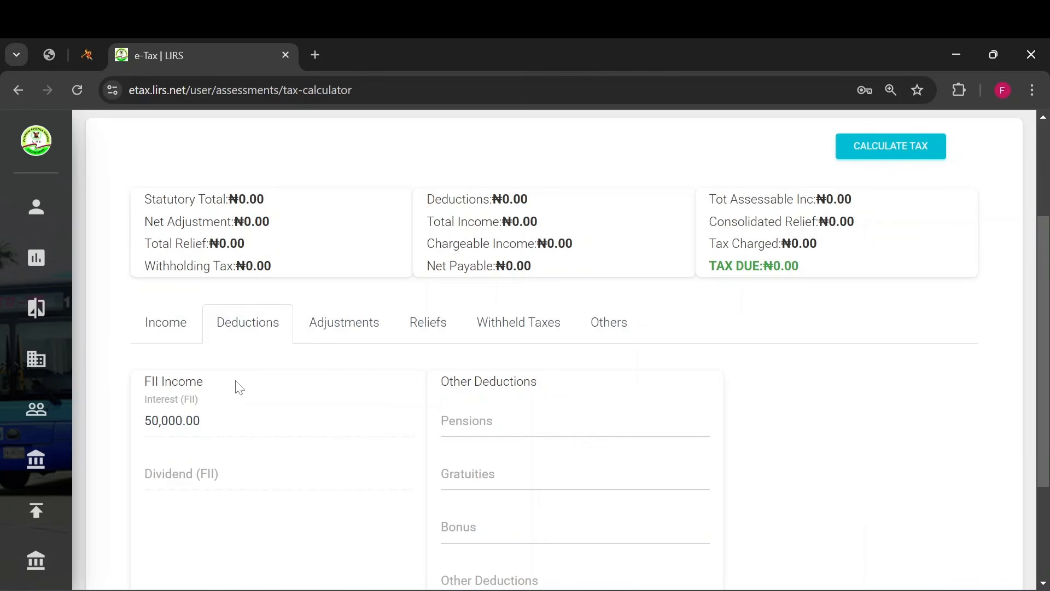
scroll(351, 420, "down", 1)
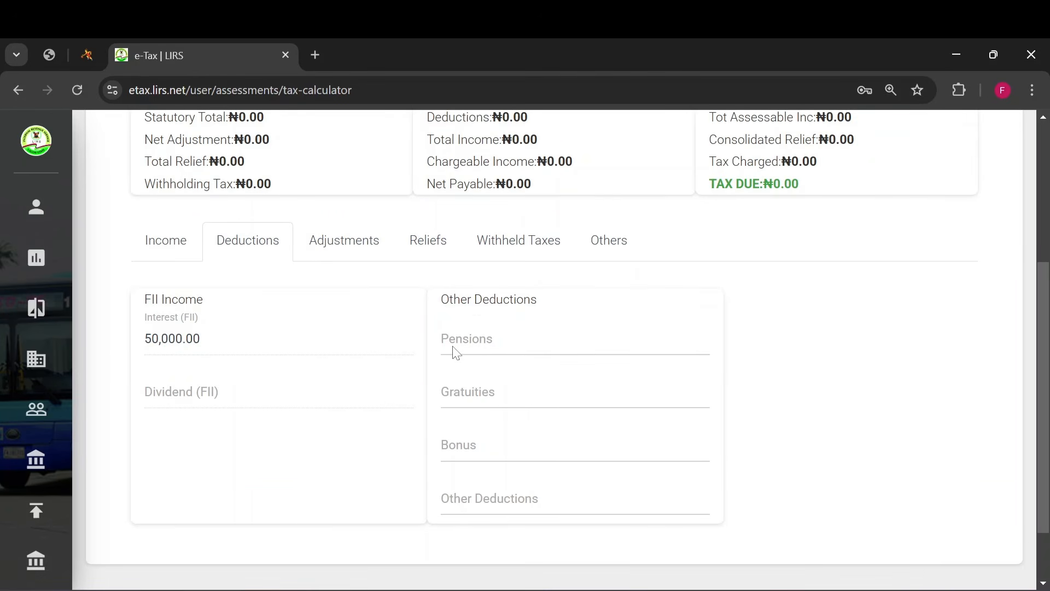
left_click(452, 350)
type("500000")
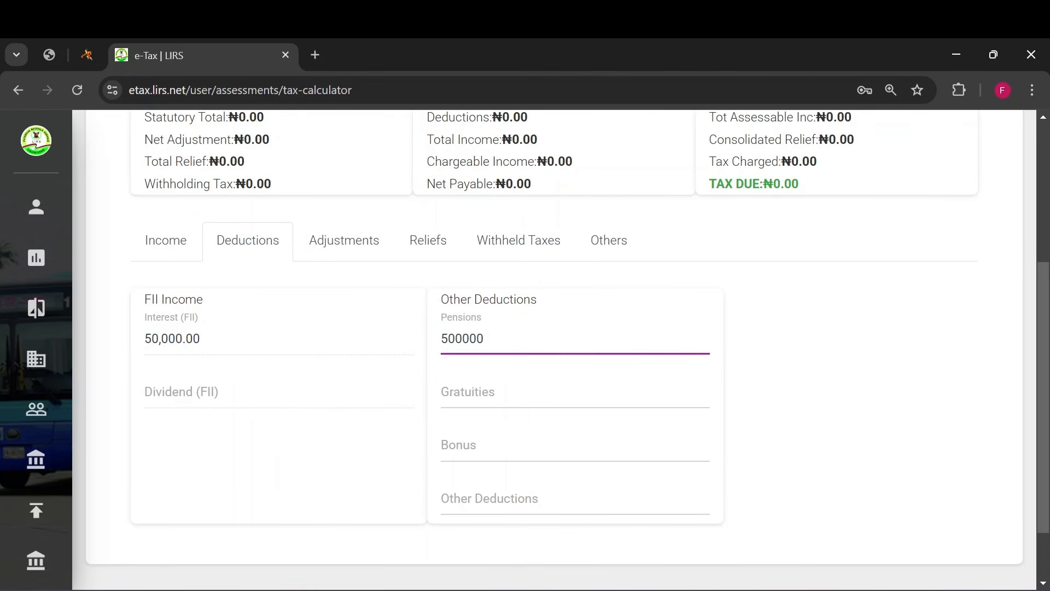
left_click(464, 420)
- Check the adjustments section and set the National Pension Scheme amount under personal reliefs to 500,000
scroll(225, 402, "up", 2)
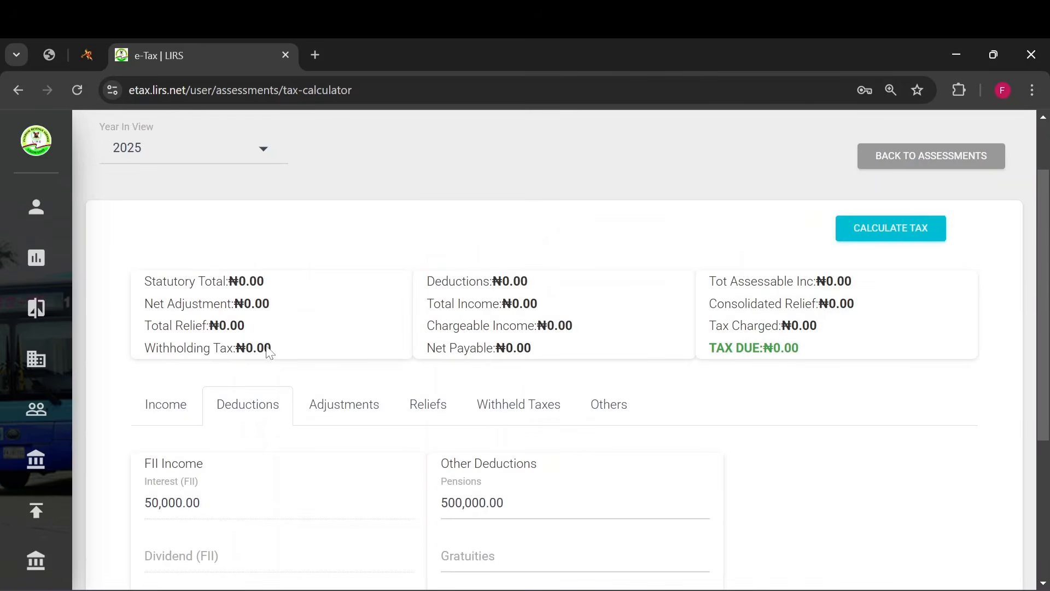
left_click(332, 394)
scroll(394, 366, "down", 1)
left_click(412, 349)
scroll(413, 347, "down", 3)
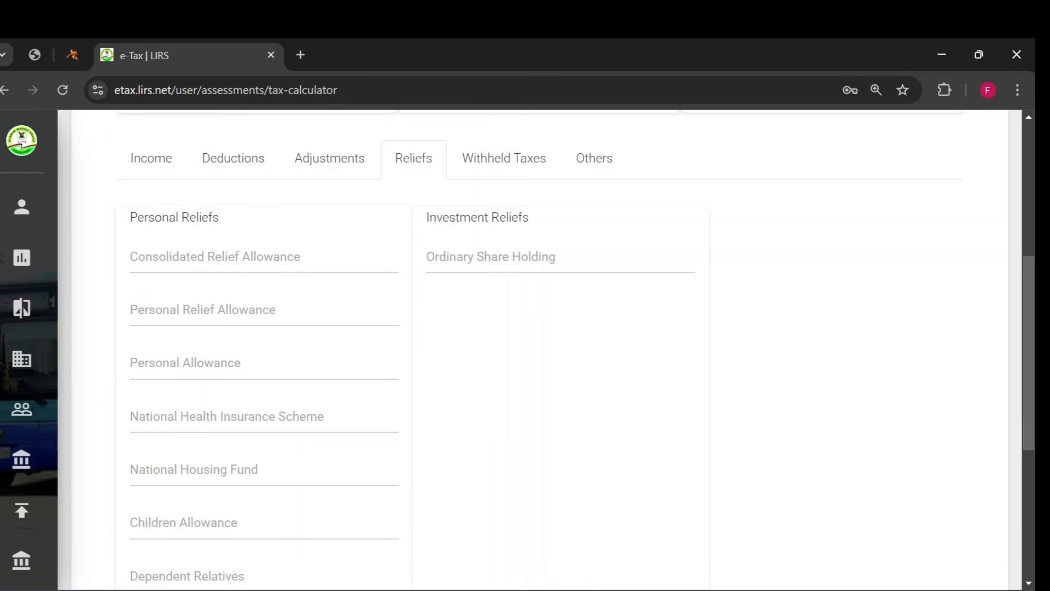
scroll(226, 348, "down", 3)
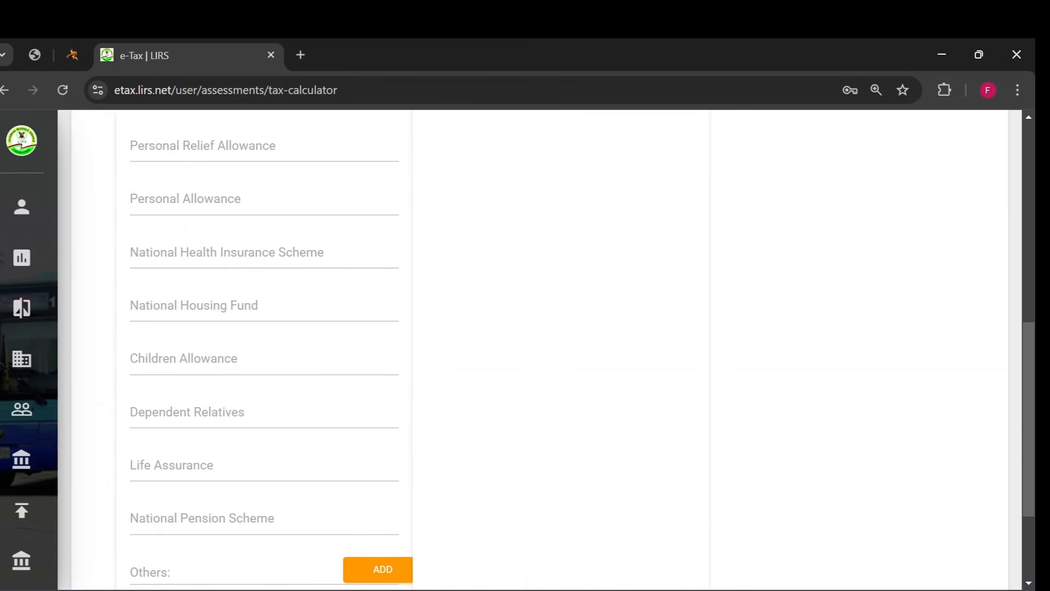
left_click(186, 521)
type("5000000.00")
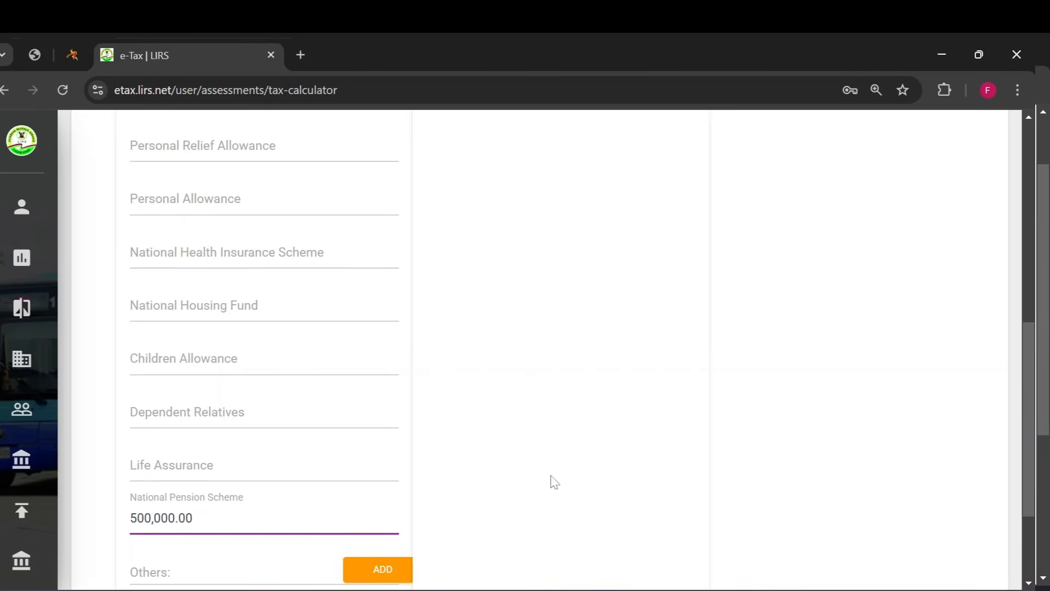
left_click(414, 401)
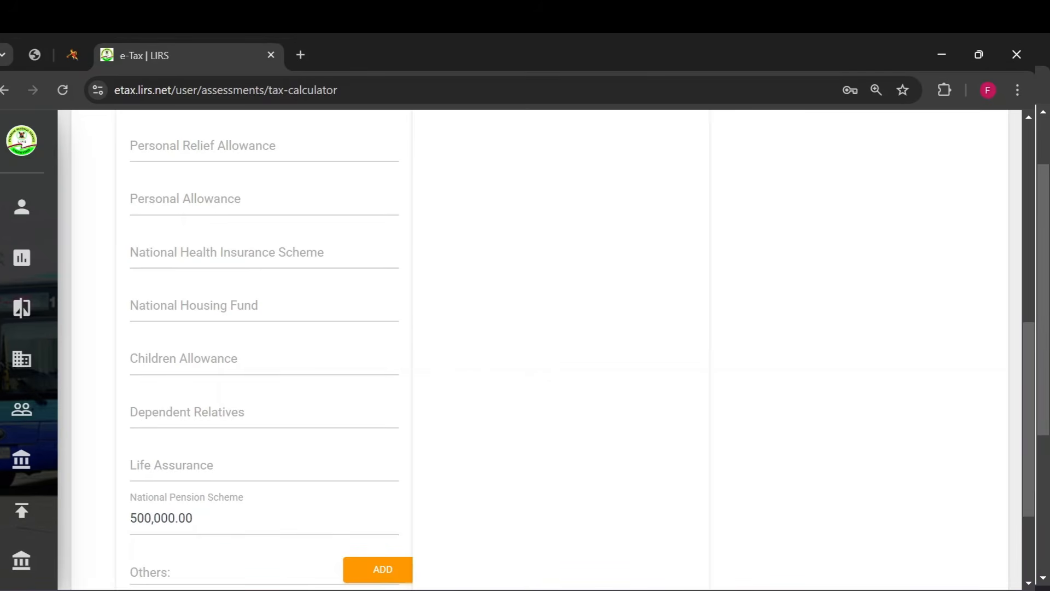
- Look over the rest of the reliefs section and the withheld taxes section of the tax calculator
scroll(414, 401, "down", 3)
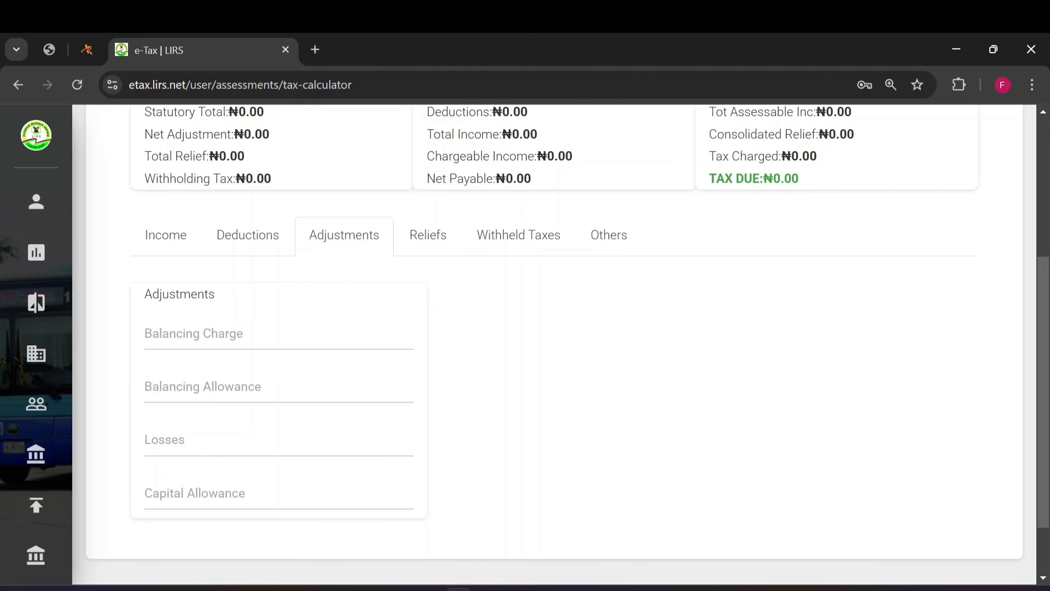
scroll(424, 321, "up", 2)
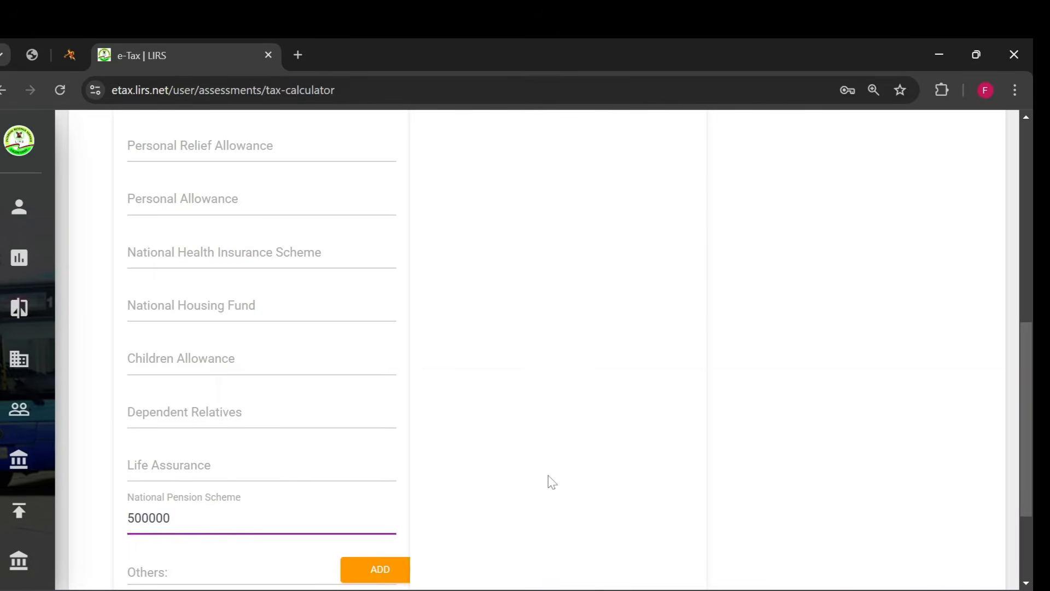
left_click(564, 476)
scroll(507, 453, "down", 3)
scroll(508, 453, "up", 8)
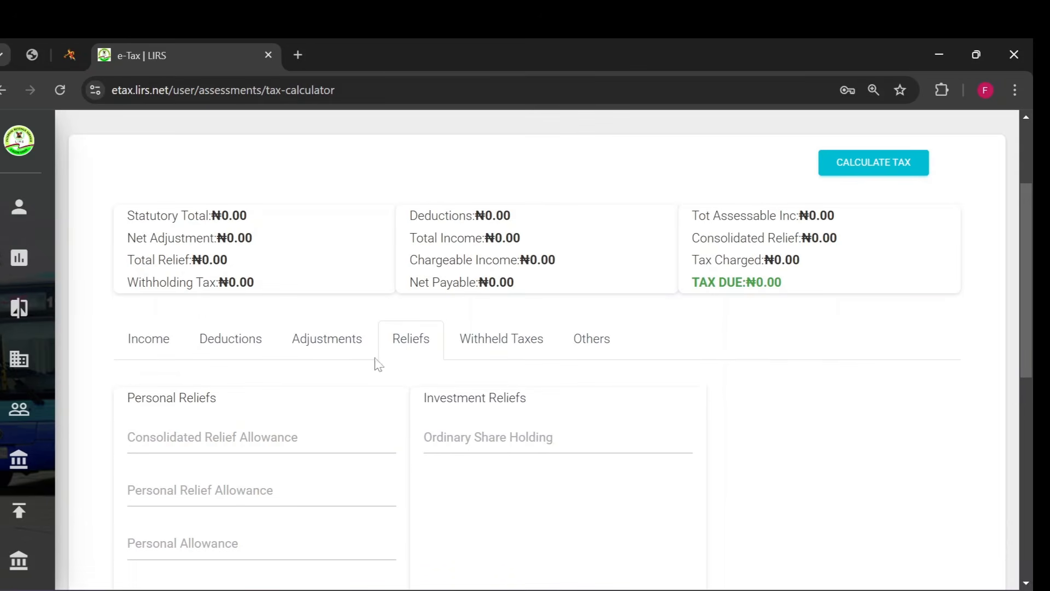
left_click(521, 344)
scroll(359, 401, "down", 3)
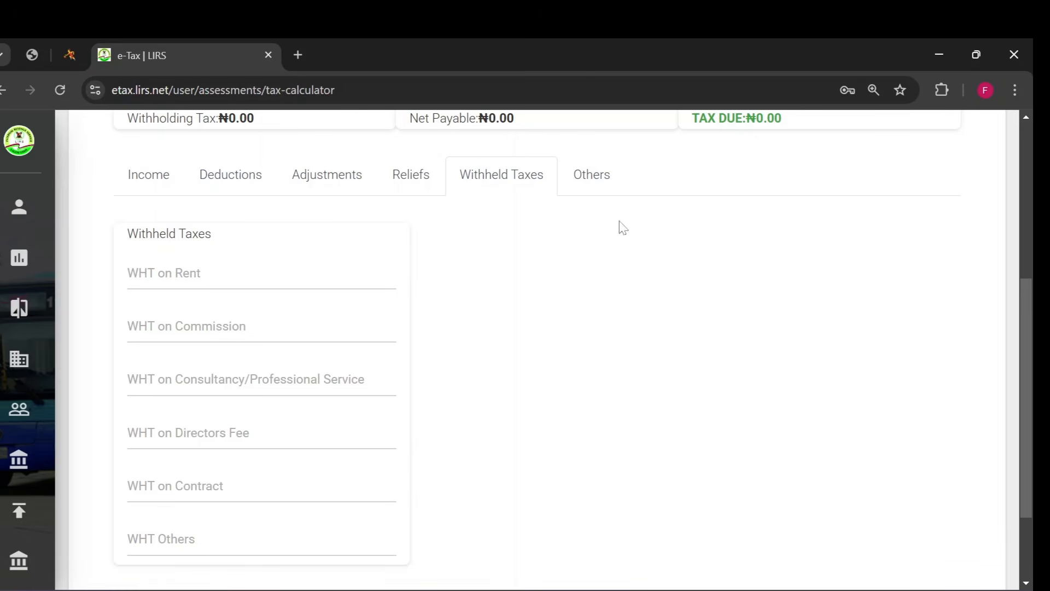
- Set the PAYE prepayment in the tax calculator's others section to 80,000
left_click(600, 180)
scroll(478, 383, "up", 2)
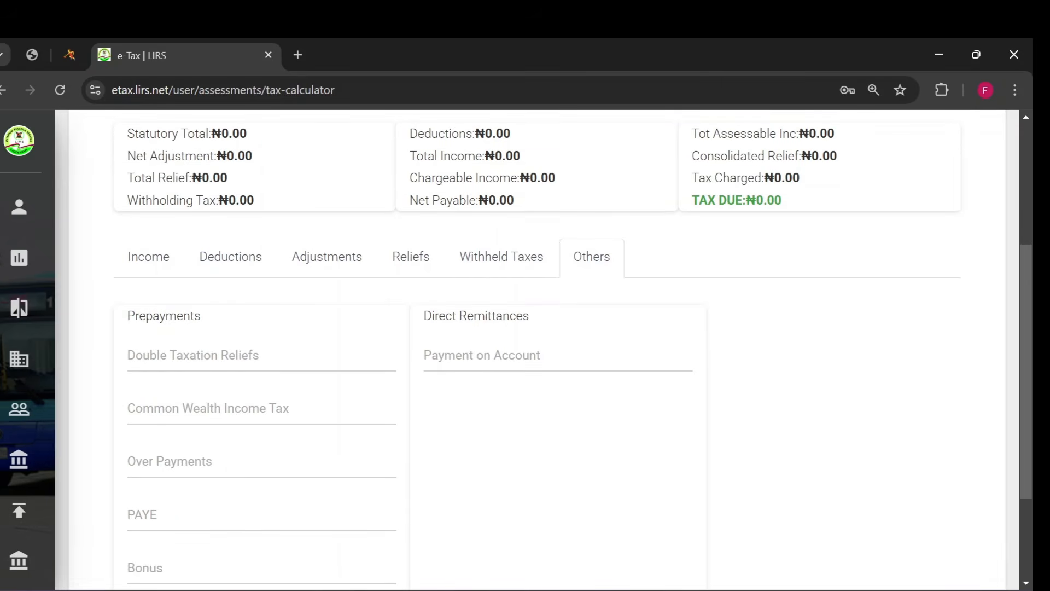
scroll(245, 368, "down", 2)
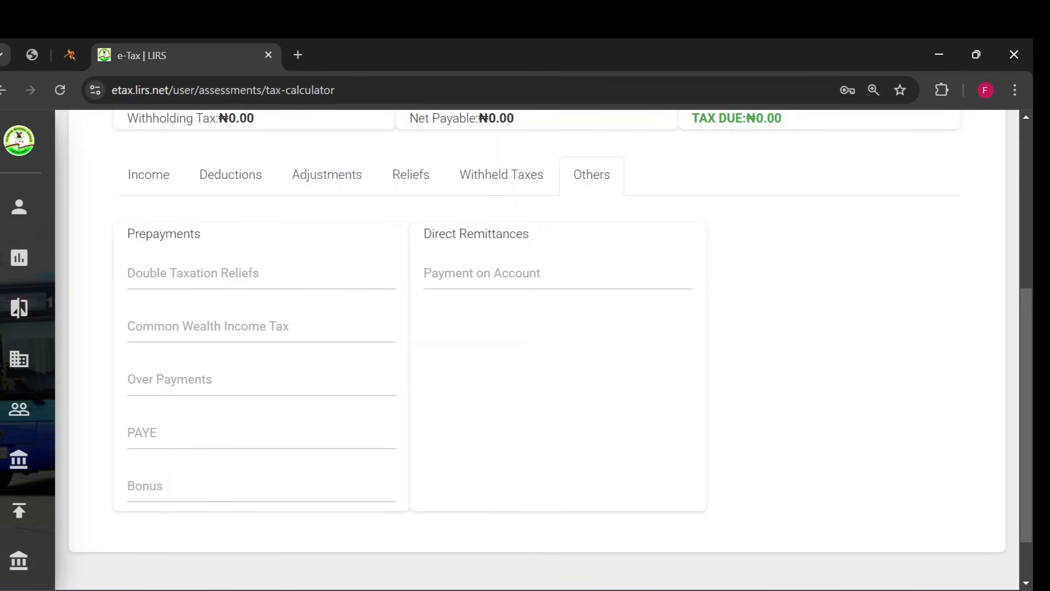
left_click(141, 432)
type("2")
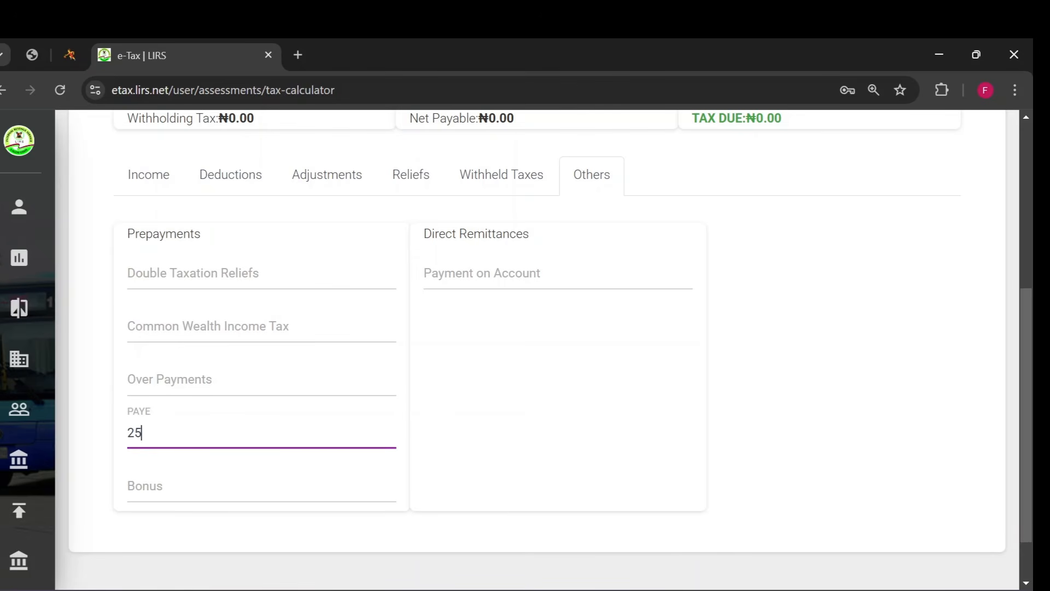
key("BackSpace")
type("80000")
left_click(483, 422)
scroll(541, 399, "up", 1)
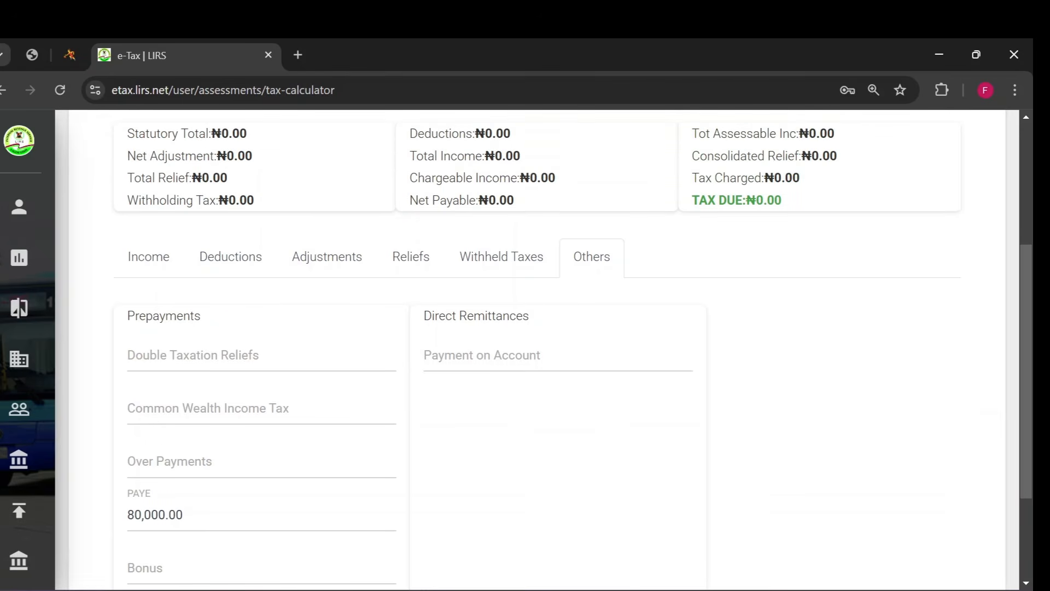
- Calculate the 2025 tax from the entered figures and view the summary
scroll(497, 368, "down", 1)
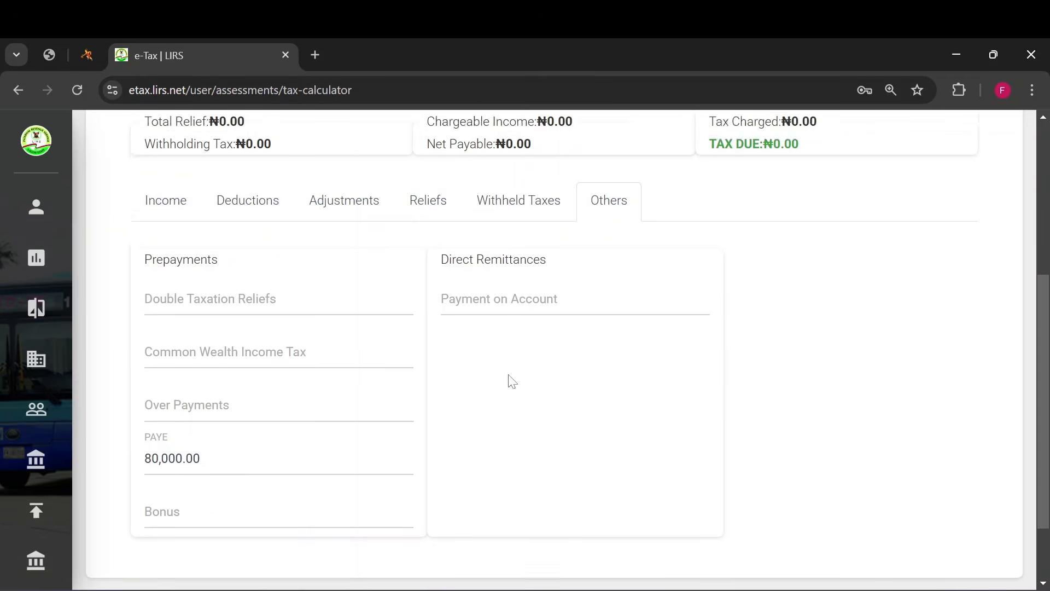
scroll(508, 379, "up", 4)
left_click(888, 269)
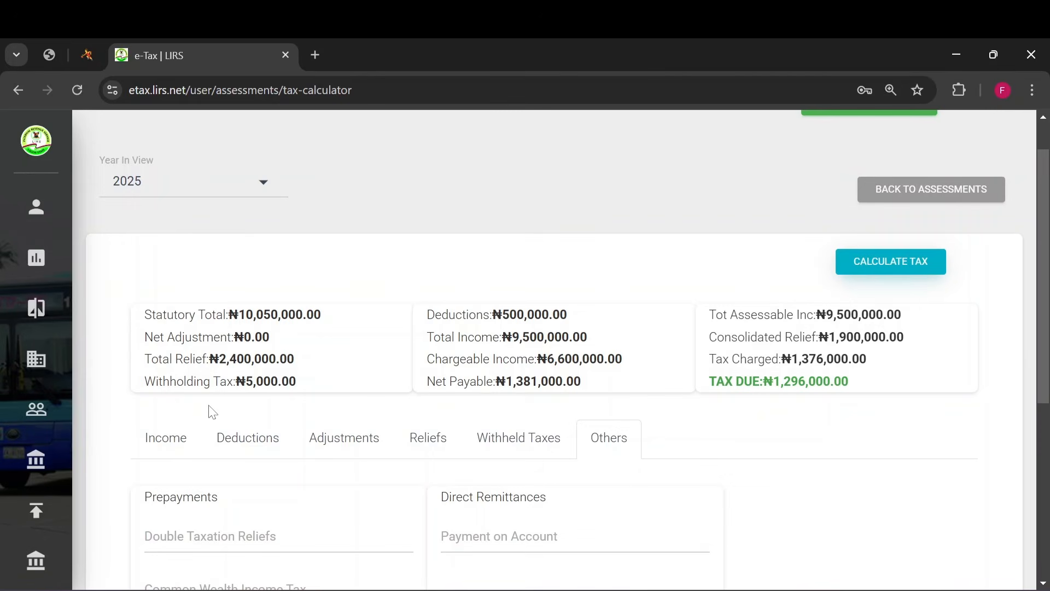
scroll(213, 417, "down", 1)
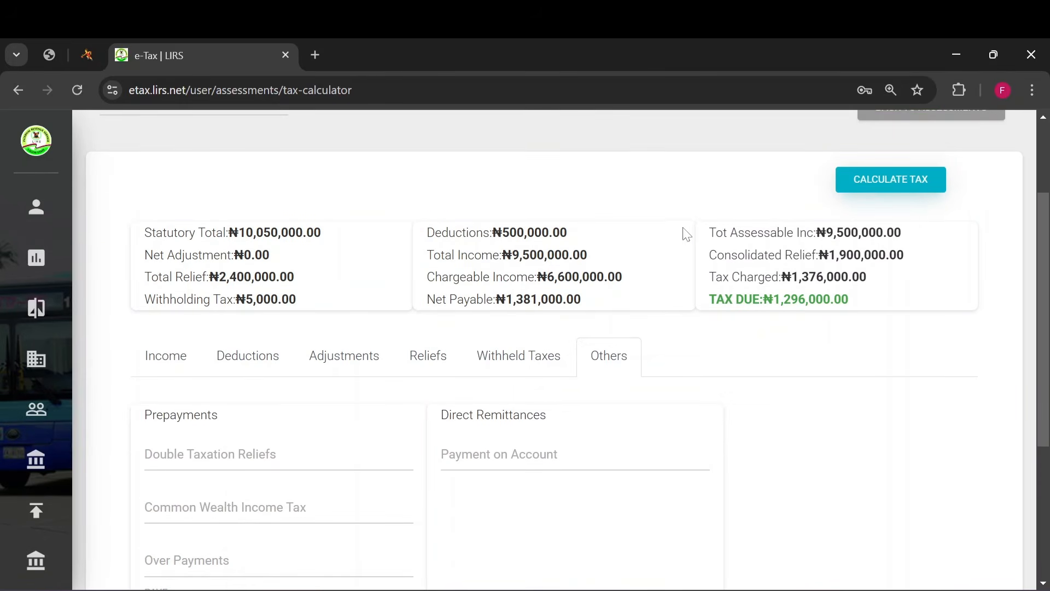
- Review the income and deduction entries against the calculated tax summary
left_click(161, 357)
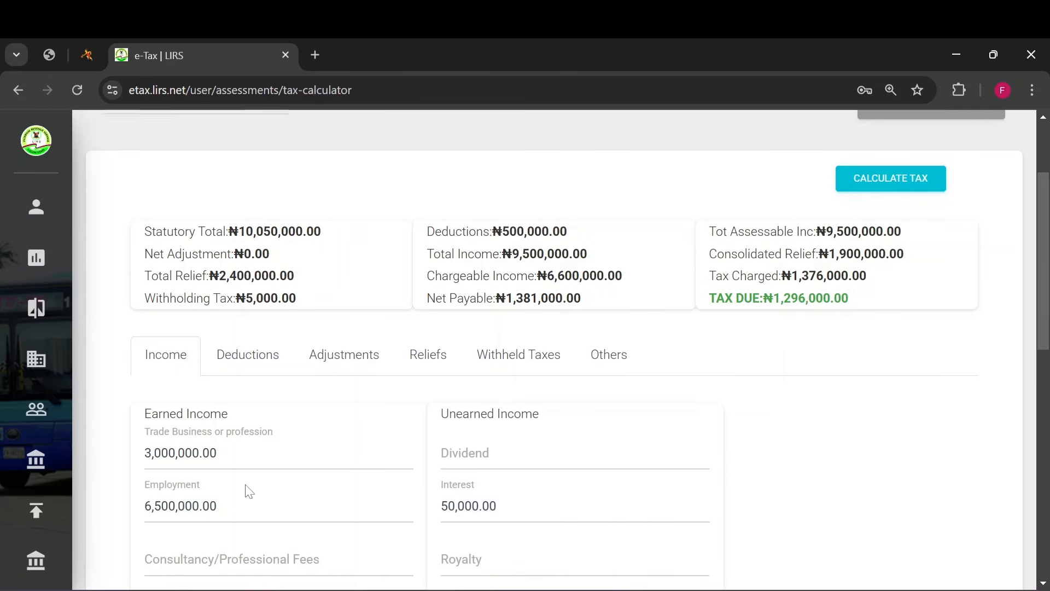
scroll(246, 491, "down", 4)
scroll(246, 490, "up", 3)
left_click(273, 283)
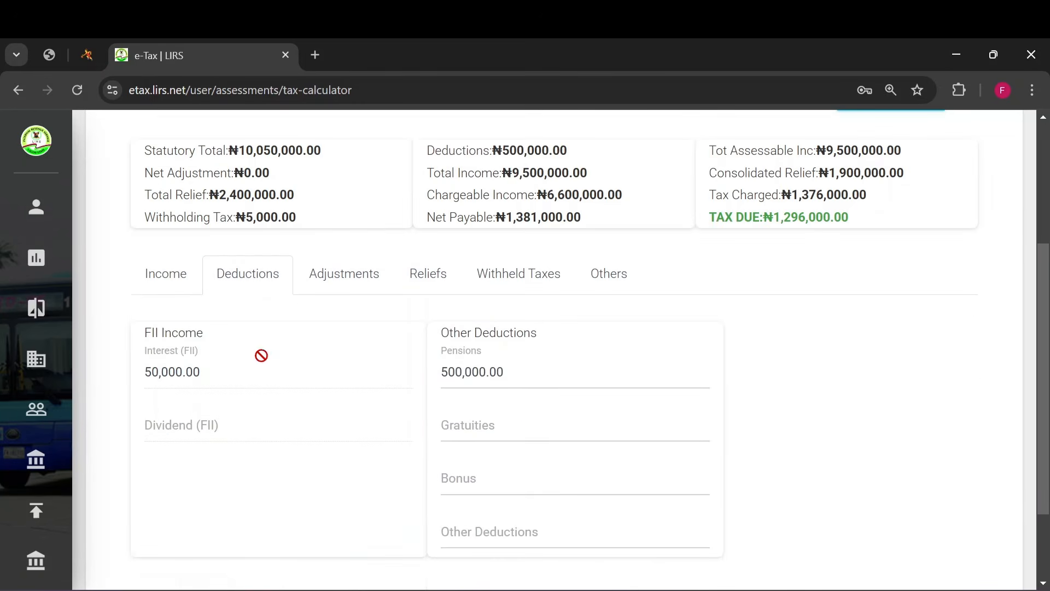
scroll(478, 308, "up", 1)
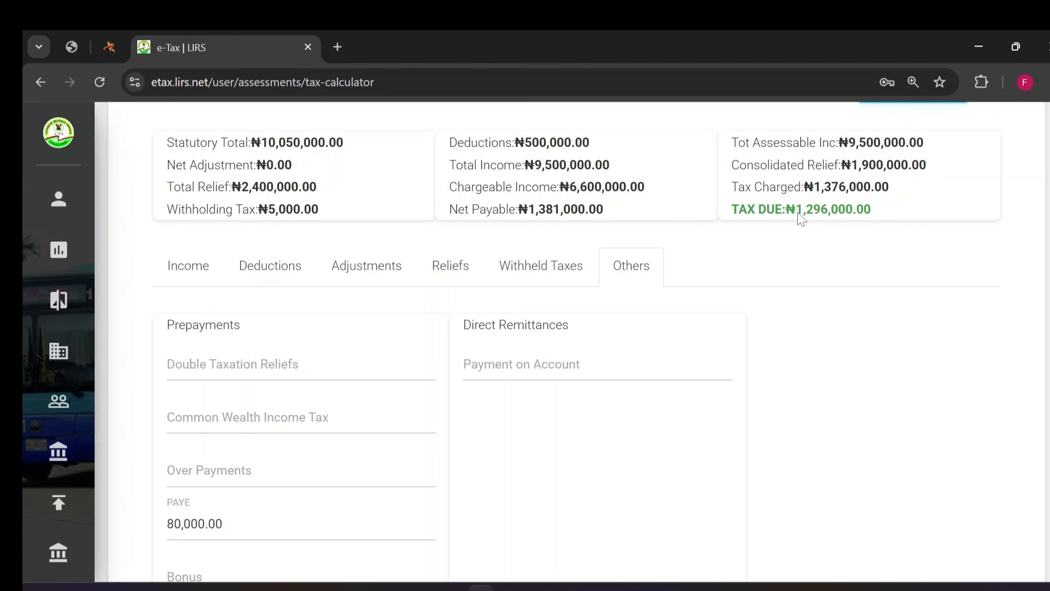
- Copy the calculated tax due amount from the summary
left_click_drag(797, 214, 880, 221)
right_click(854, 219)
left_click(893, 241)
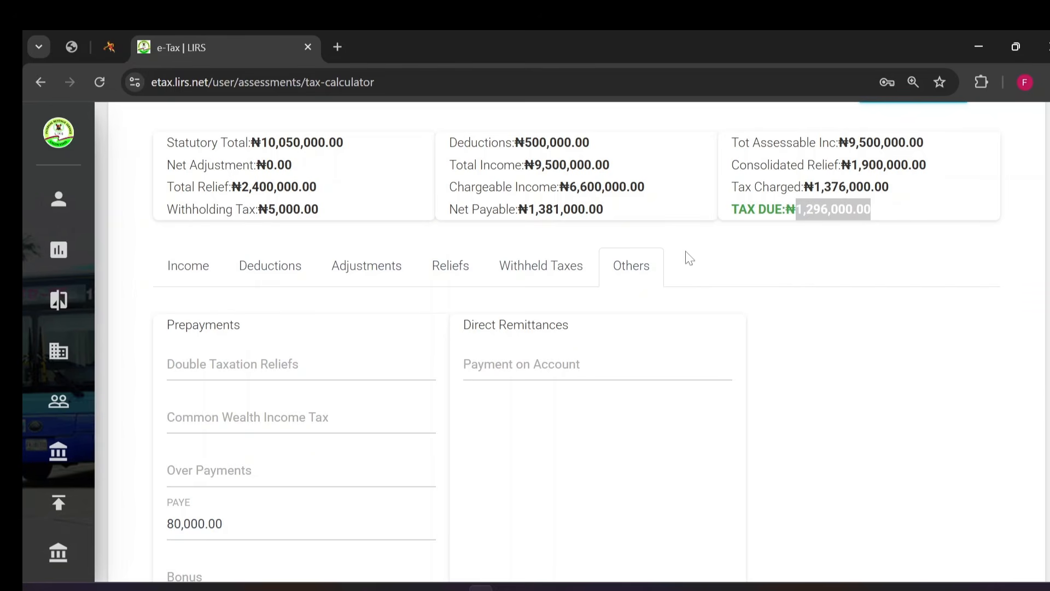
- Start a new bill under Generate/Pay Bill with Lagos State Internal Revenue Service as the agency
mouse_move(109, 438)
scroll(155, 441, "down", 2)
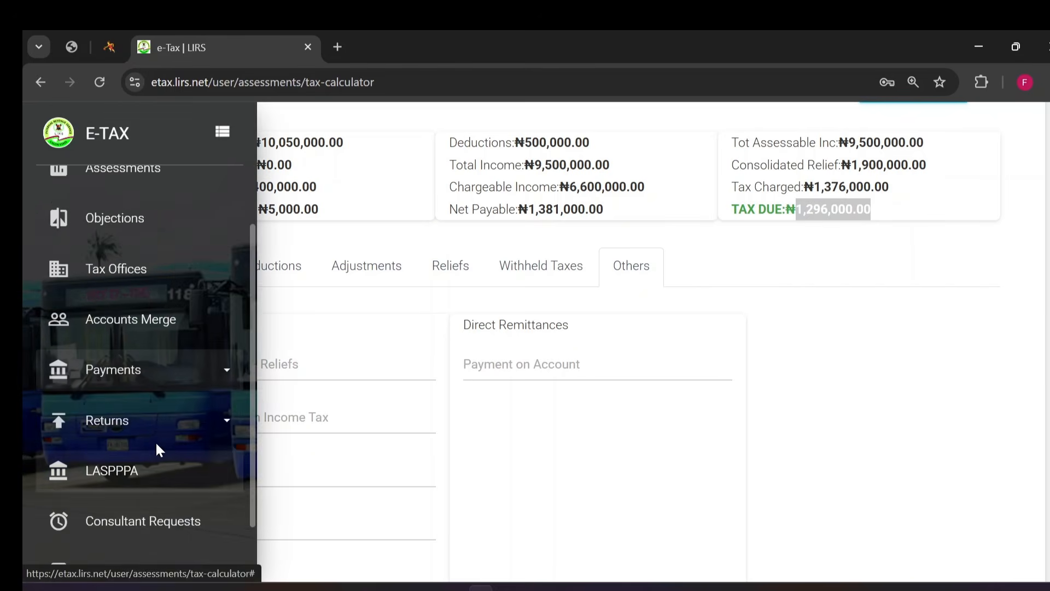
left_click(165, 378)
left_click(110, 427)
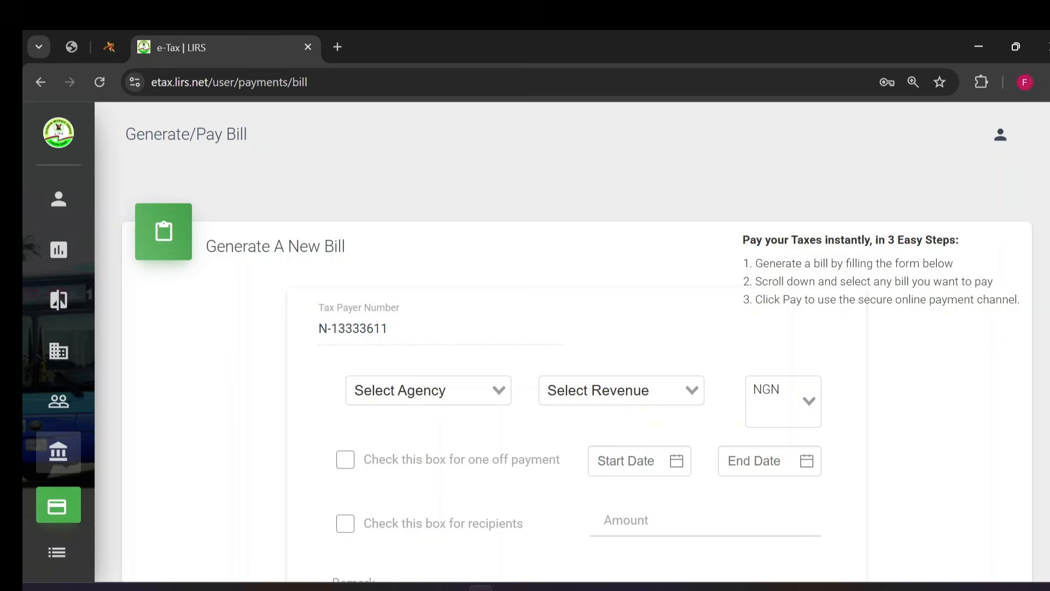
left_click(429, 390)
type("lago")
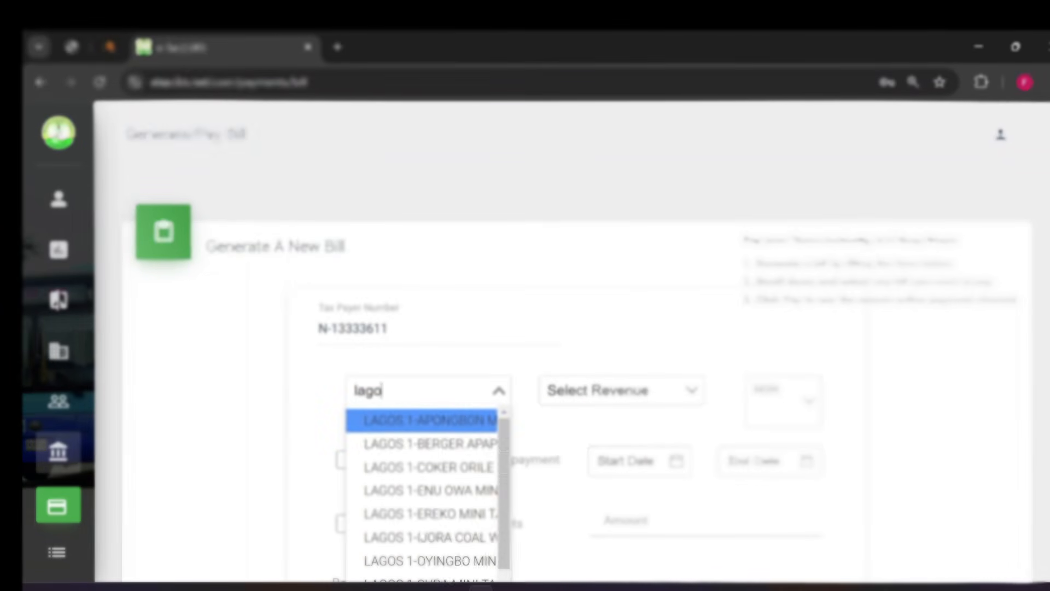
type("s sta")
left_click(436, 426)
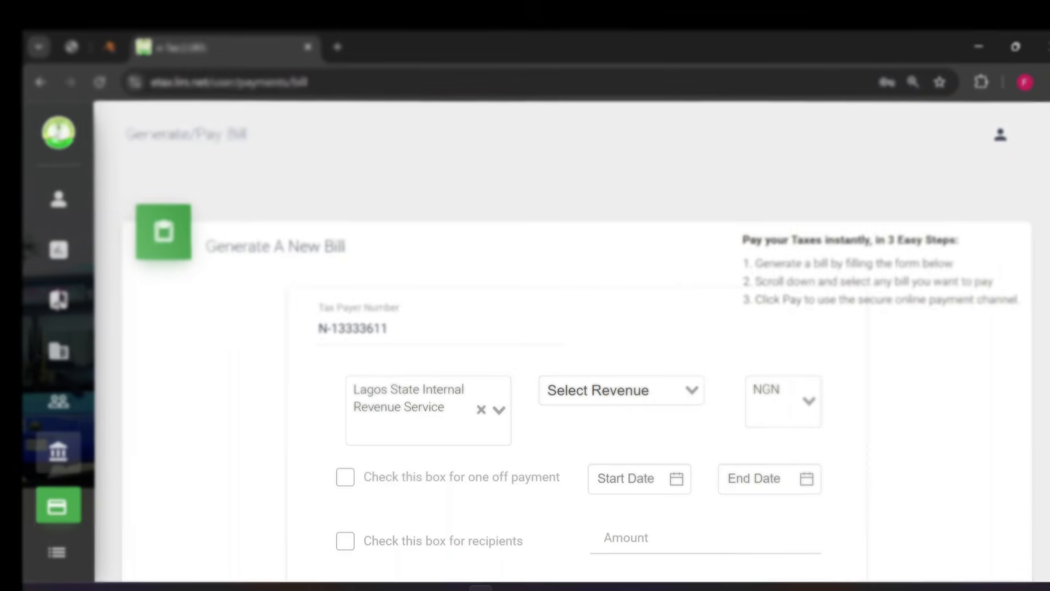
- Set the bill's revenue type to Direct Assessment and its currency to NGN
left_click(602, 390)
type("direc")
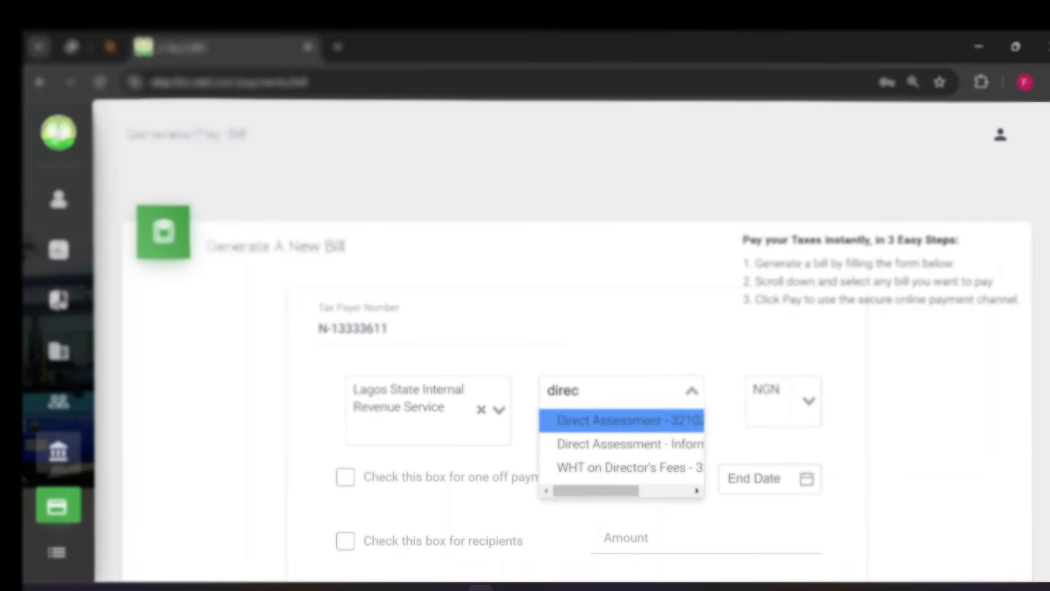
left_click(609, 432)
left_click(782, 407)
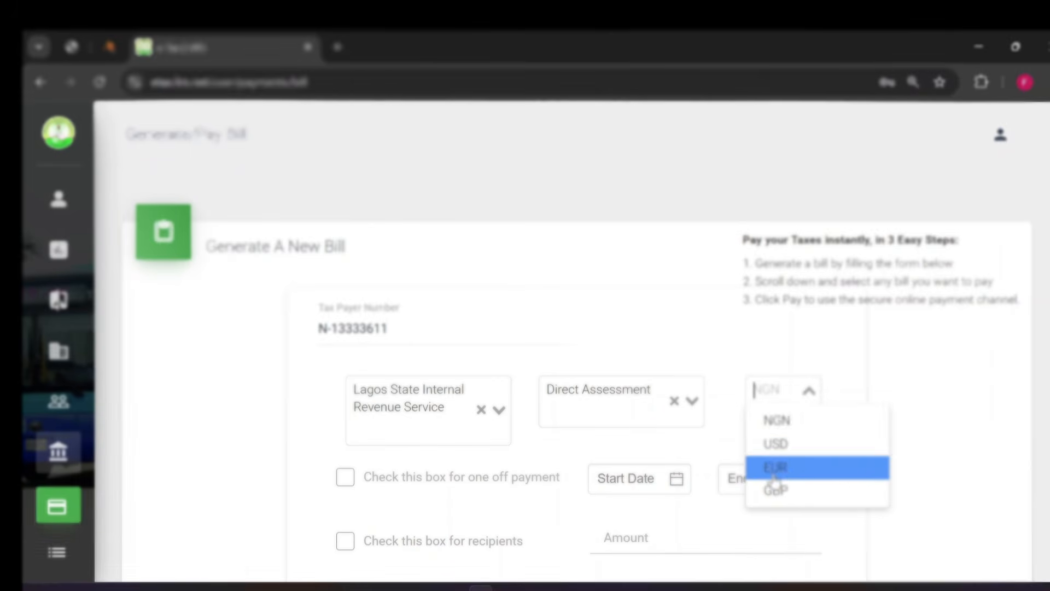
left_click(804, 429)
- Set the bill's payment period from 2025-01 to 2025-12
left_click(676, 477)
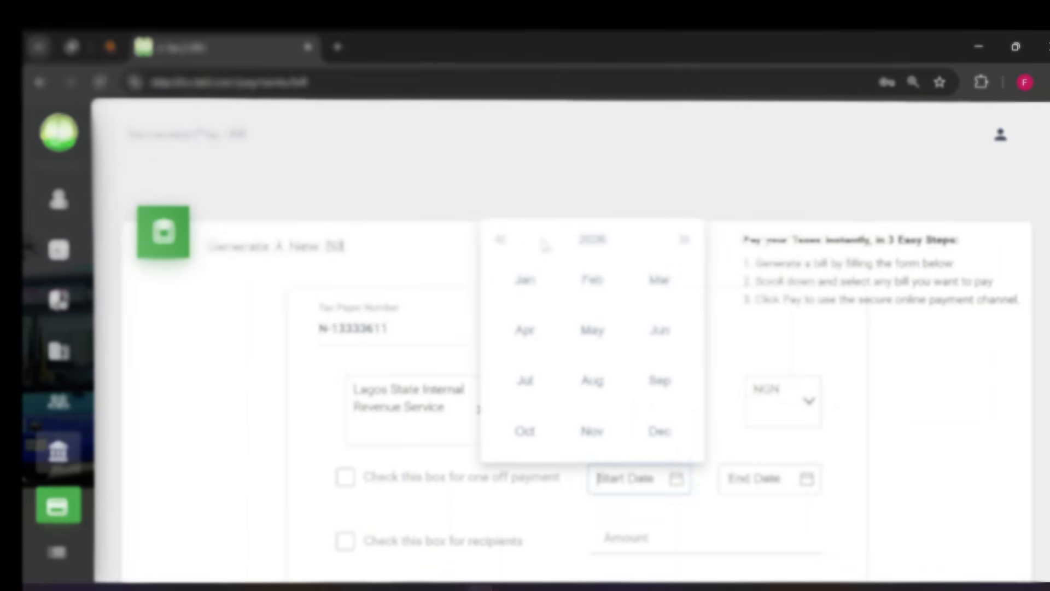
left_click(503, 241)
left_click(525, 280)
left_click(761, 479)
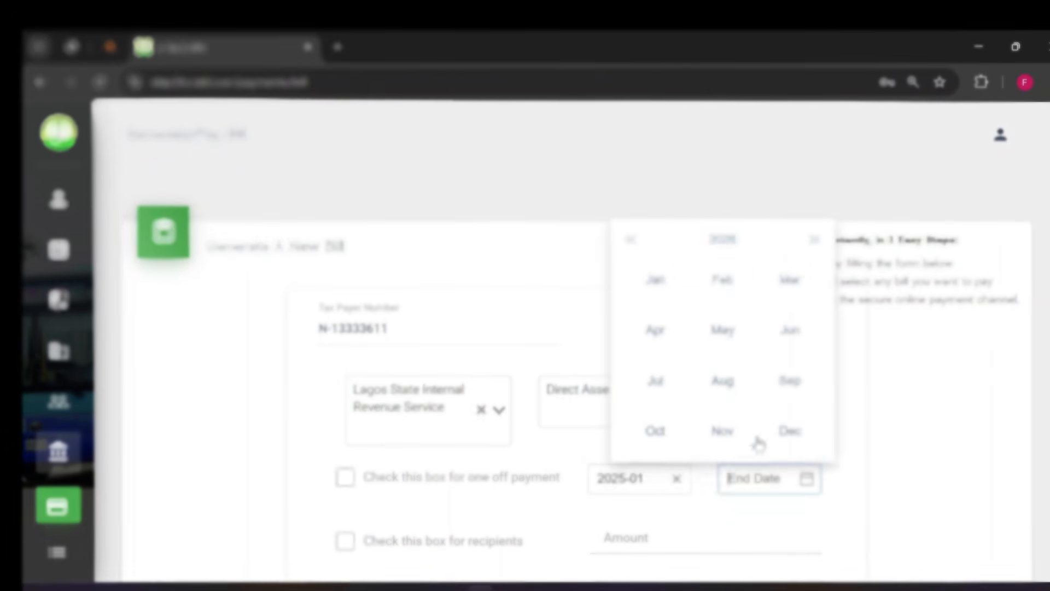
left_click(633, 238)
left_click(795, 444)
- Paste the copied tax due of 1,296,000.00 as the bill amount and generate the bill
scroll(782, 446, "down", 3)
left_click(641, 372)
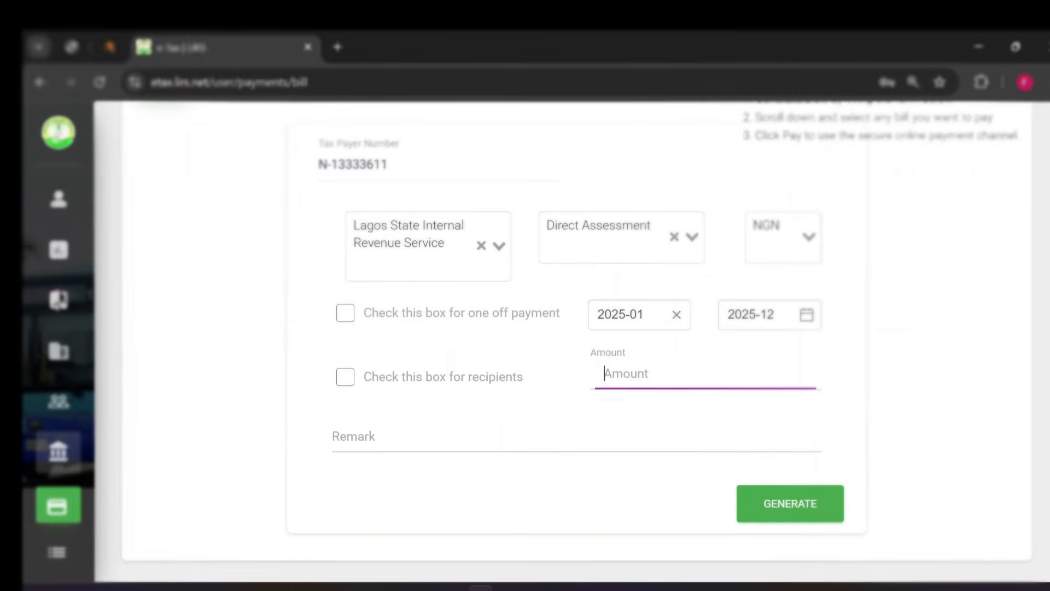
right_click(641, 368)
left_click(668, 196)
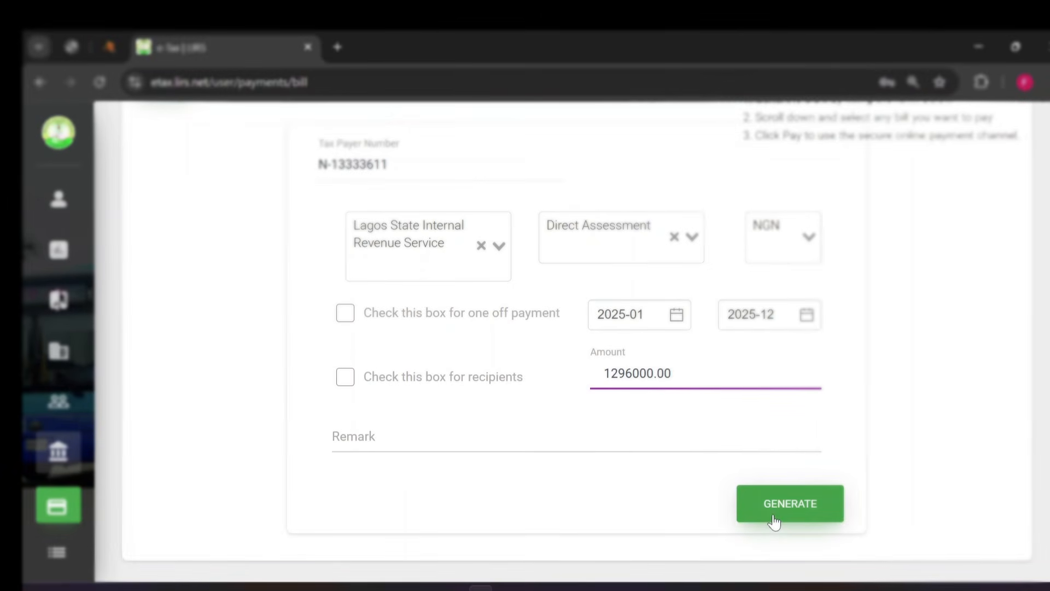
left_click(790, 504)
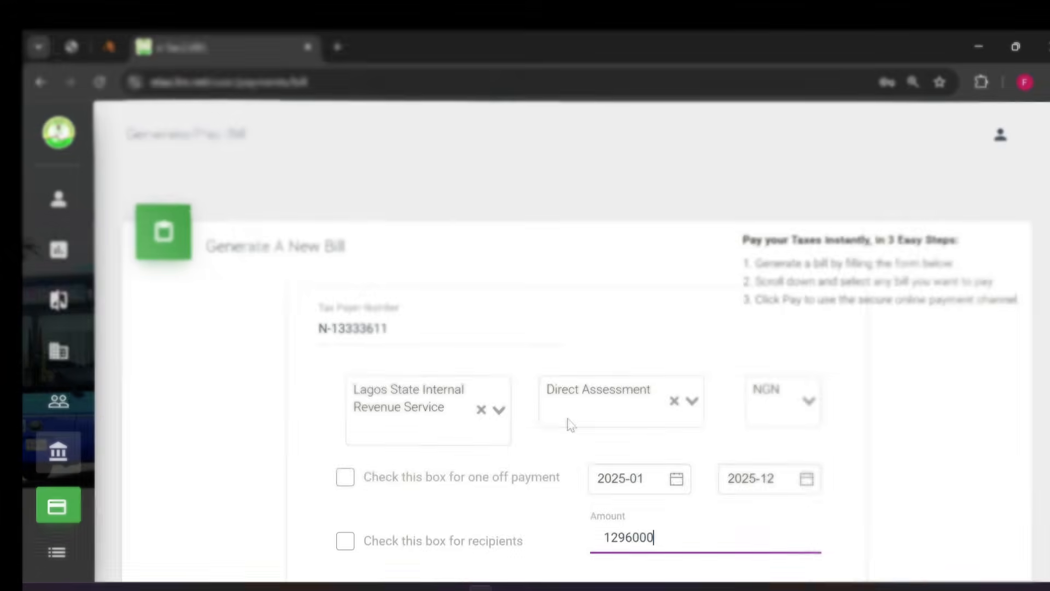
- Open the Make Payment page to view the online payment channel
mouse_move(113, 457)
scroll(164, 463, "down", 2)
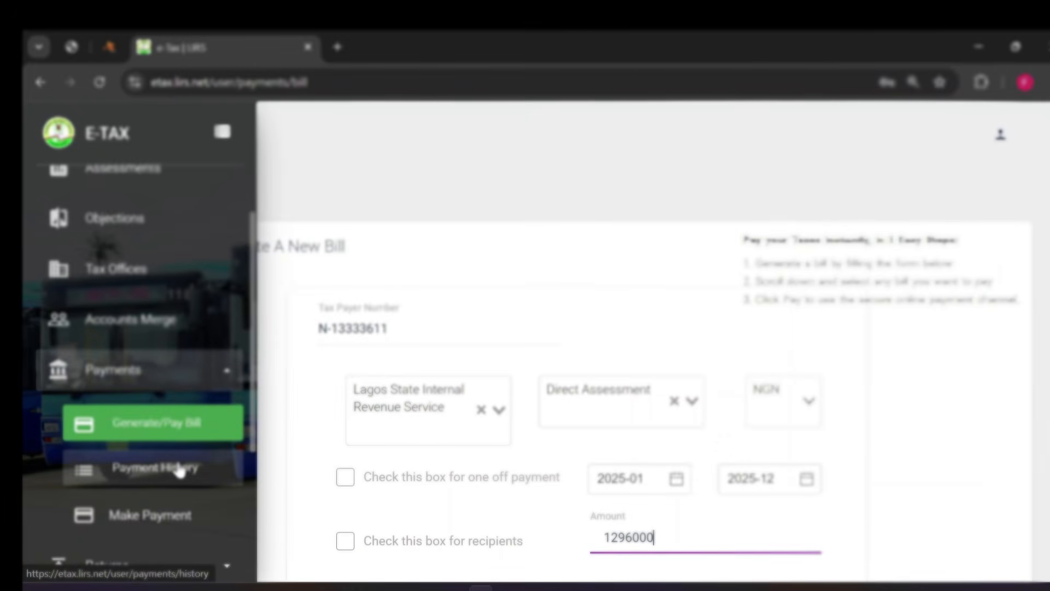
left_click(169, 527)
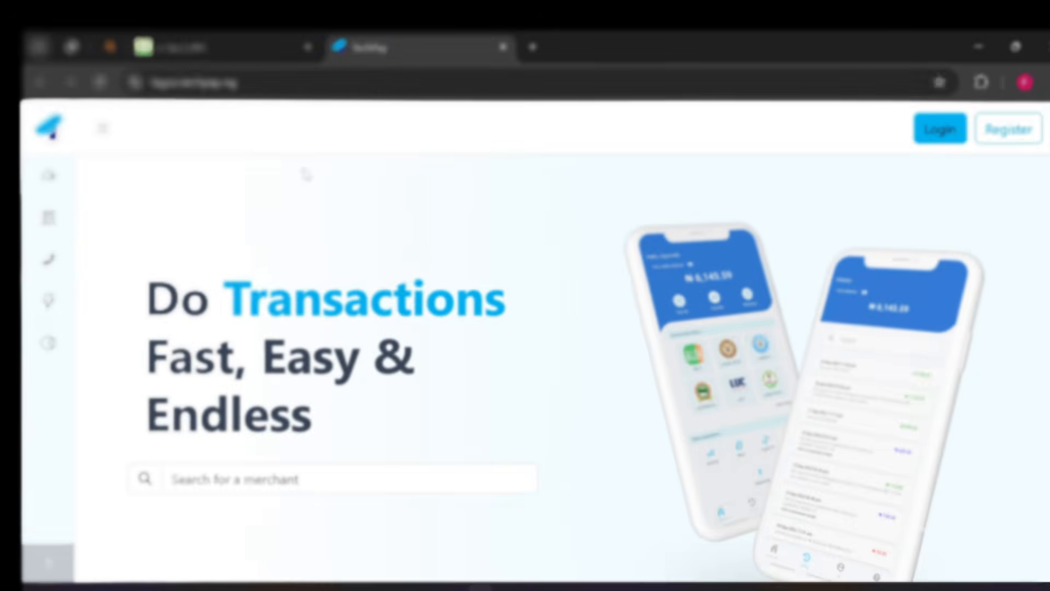
- Return to the e-Tax portal and open the payment history
left_click(206, 49)
scroll(121, 495, "down", 2)
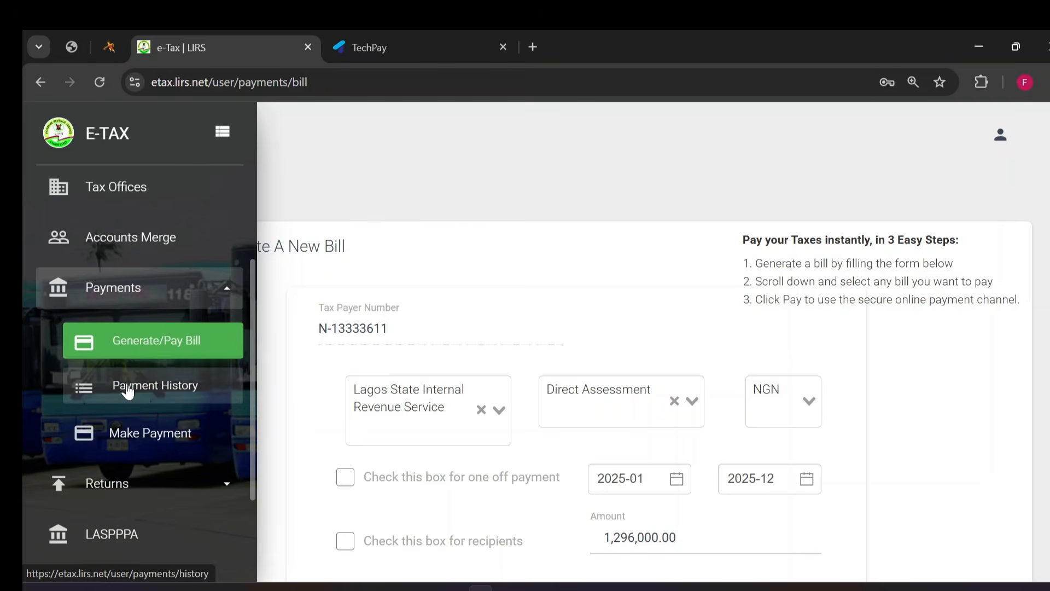
left_click(144, 393)
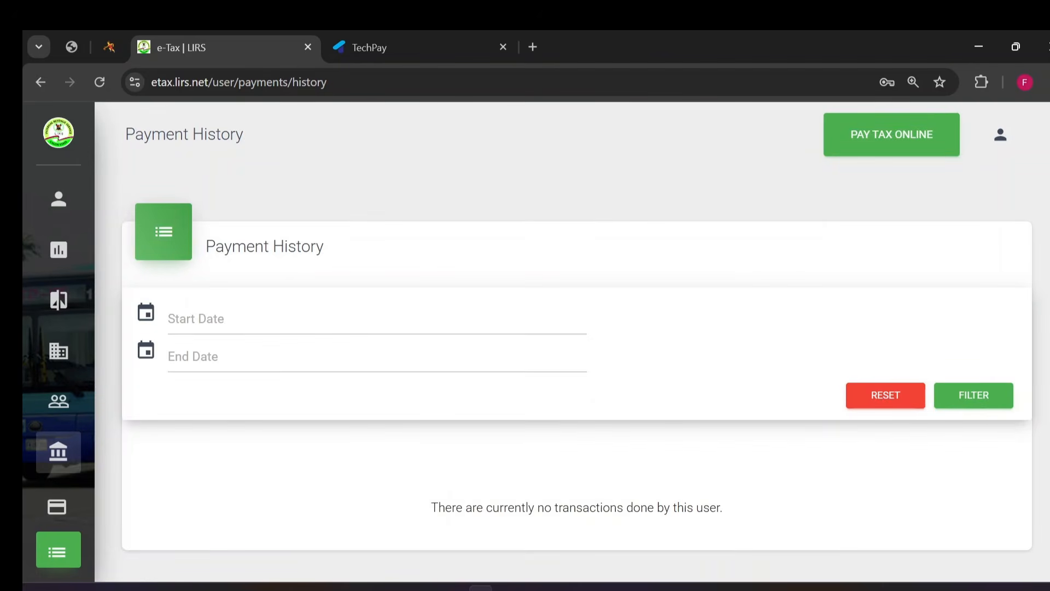
- Set the start date of the payment history filter to 2026-01-01
left_click(194, 322)
left_click(348, 257)
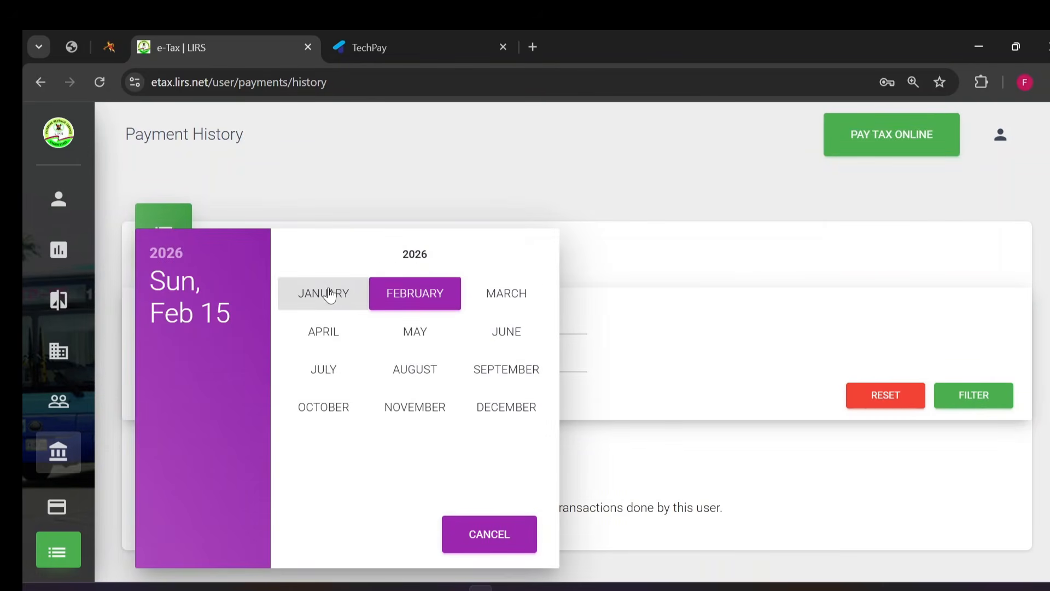
left_click(359, 281)
left_click(371, 264)
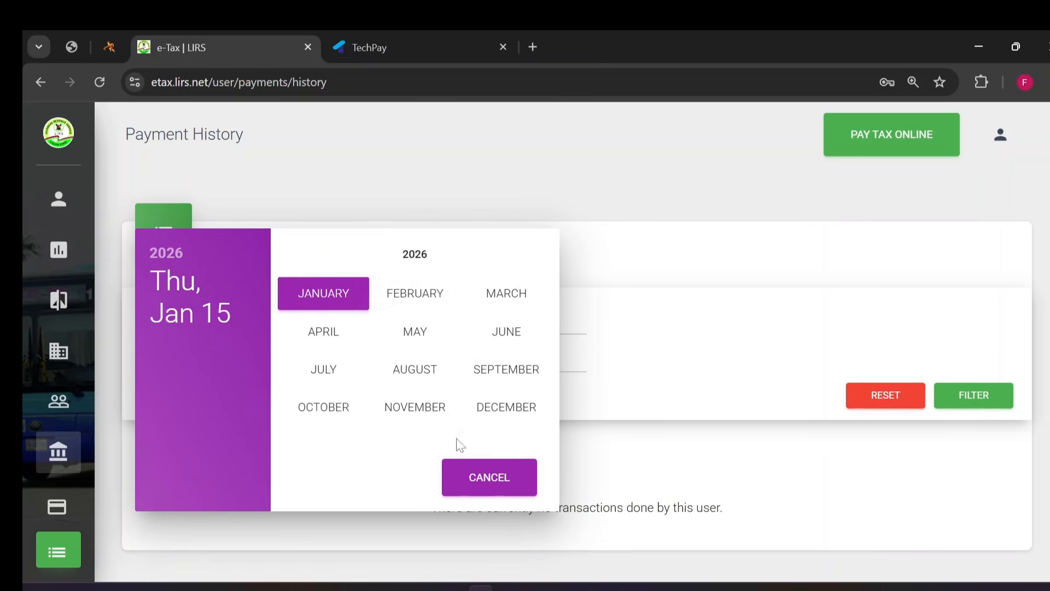
left_click(323, 291)
left_click(455, 313)
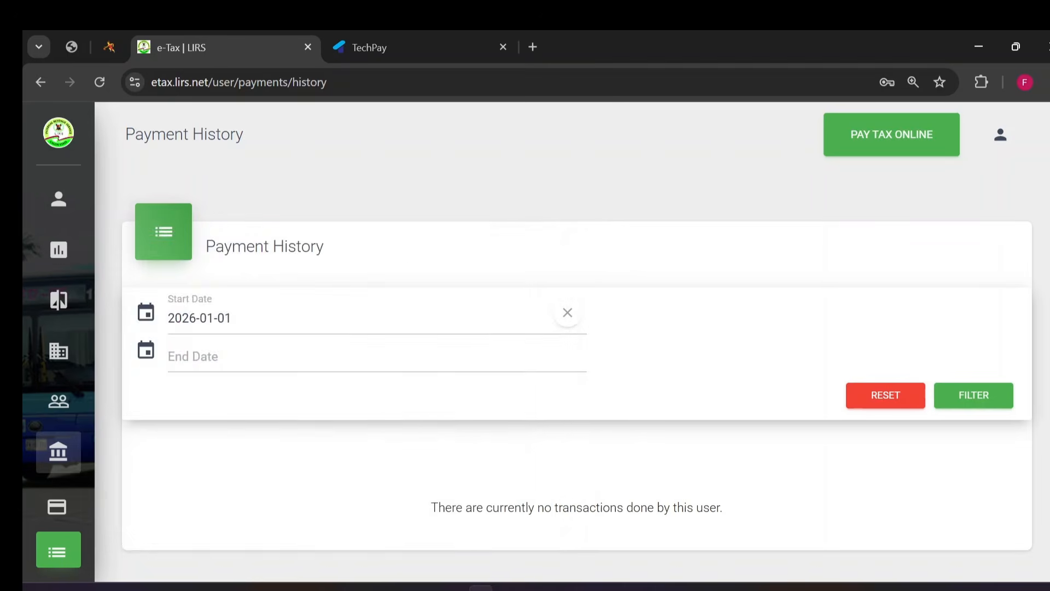
- Set the filter's end date to 2026-02-08, filter the payment history and view the amount and receipt columns
left_click(361, 354)
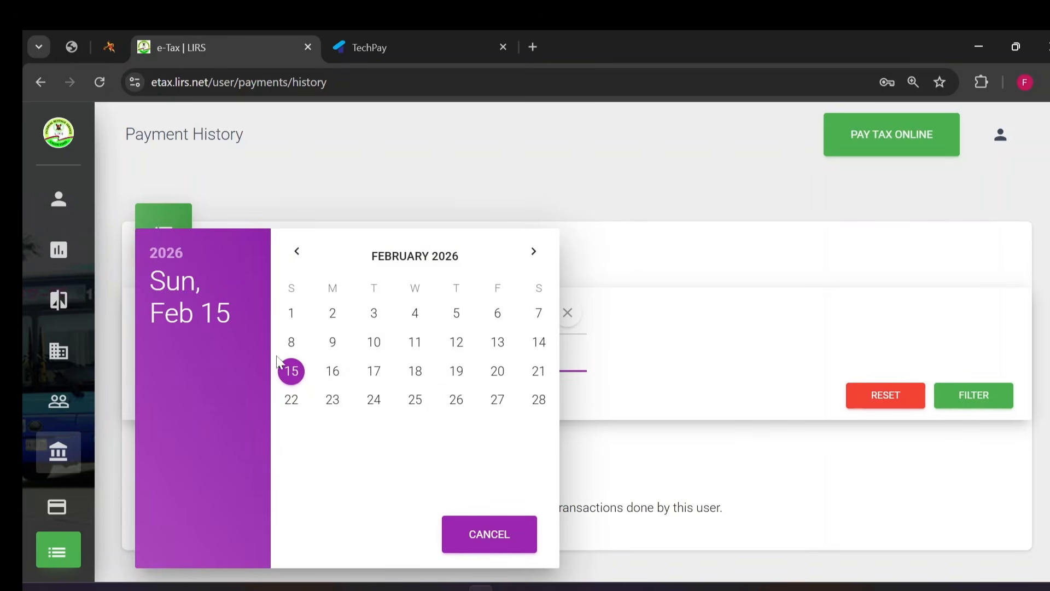
left_click(291, 342)
left_click(956, 404)
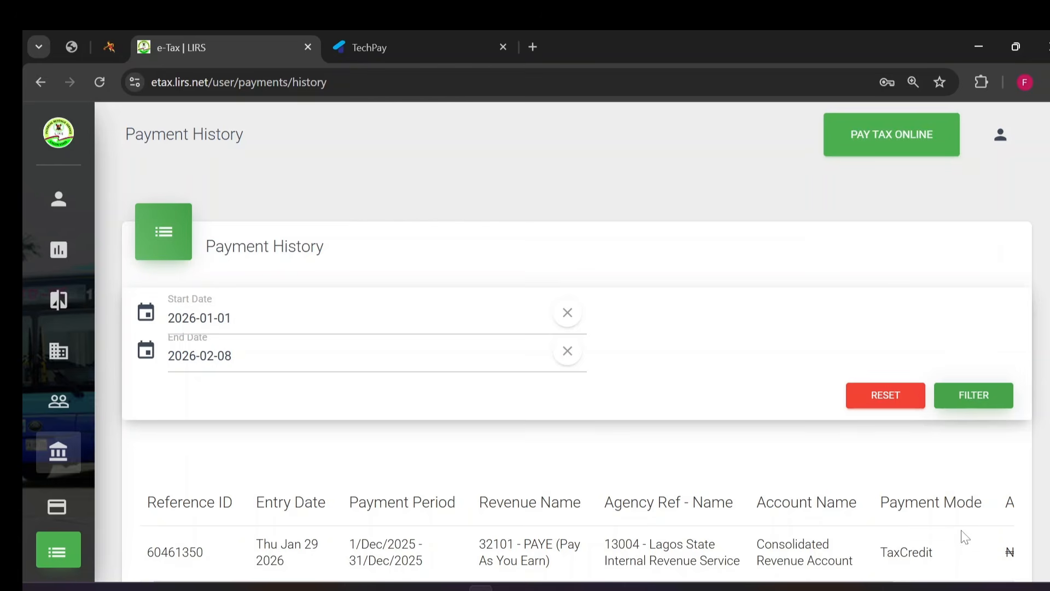
scroll(1027, 560, "right", 1)
scroll(969, 557, "right", 4)
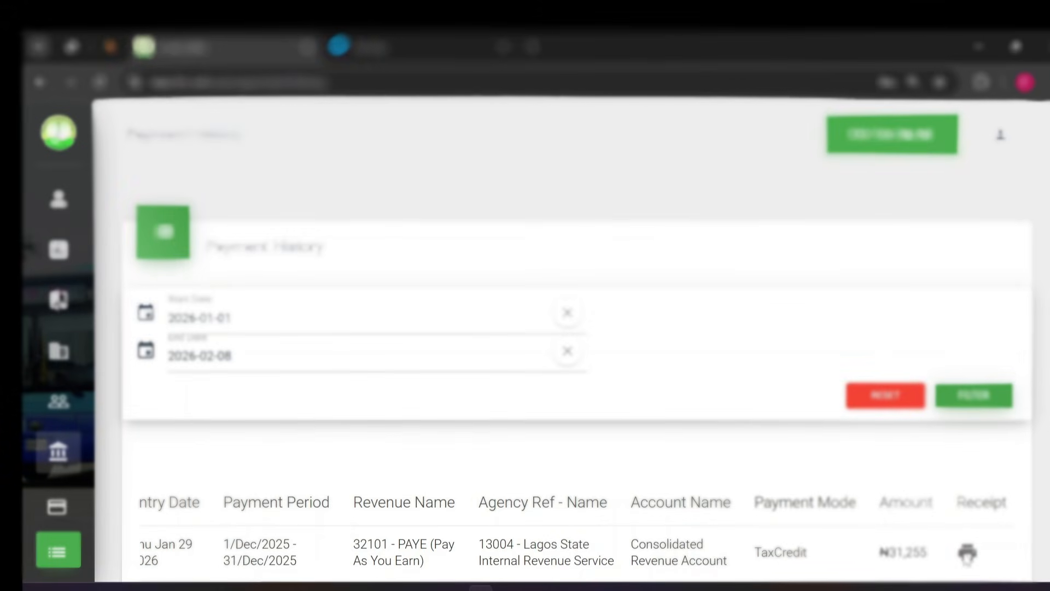